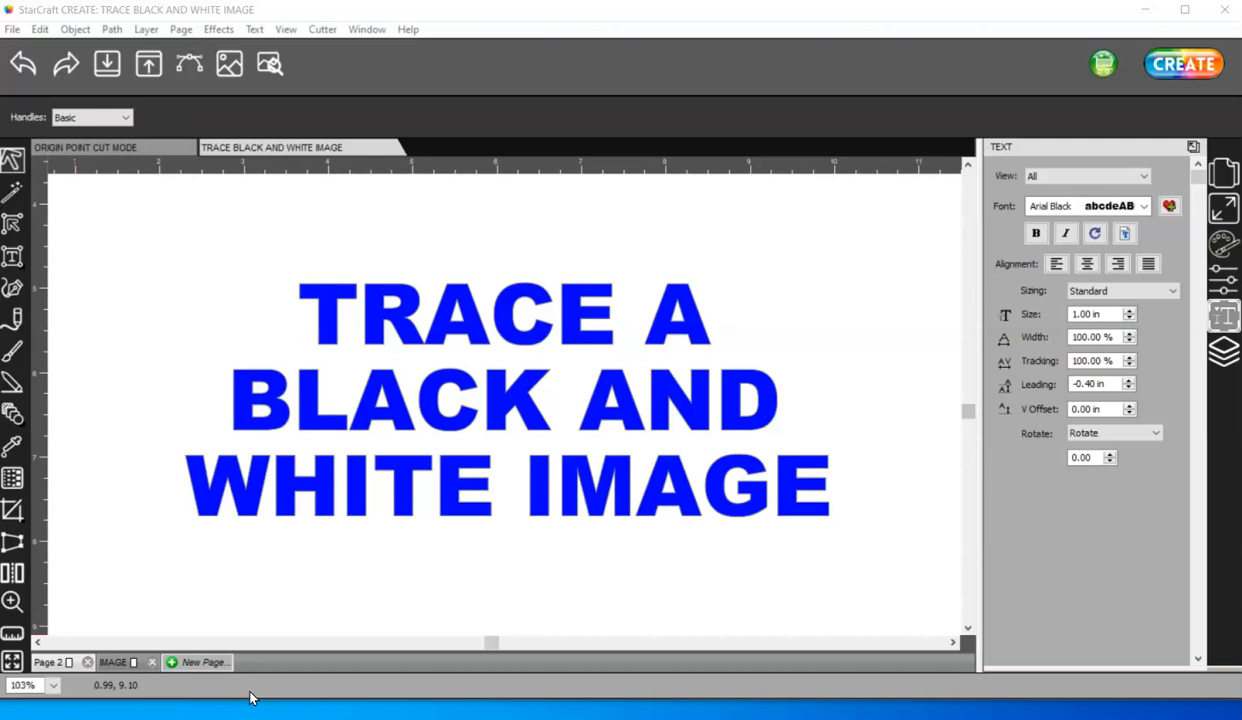
Open the IMAGE page, and switch to Chrome to search Google Images for "color pages"
left_click(121, 664)
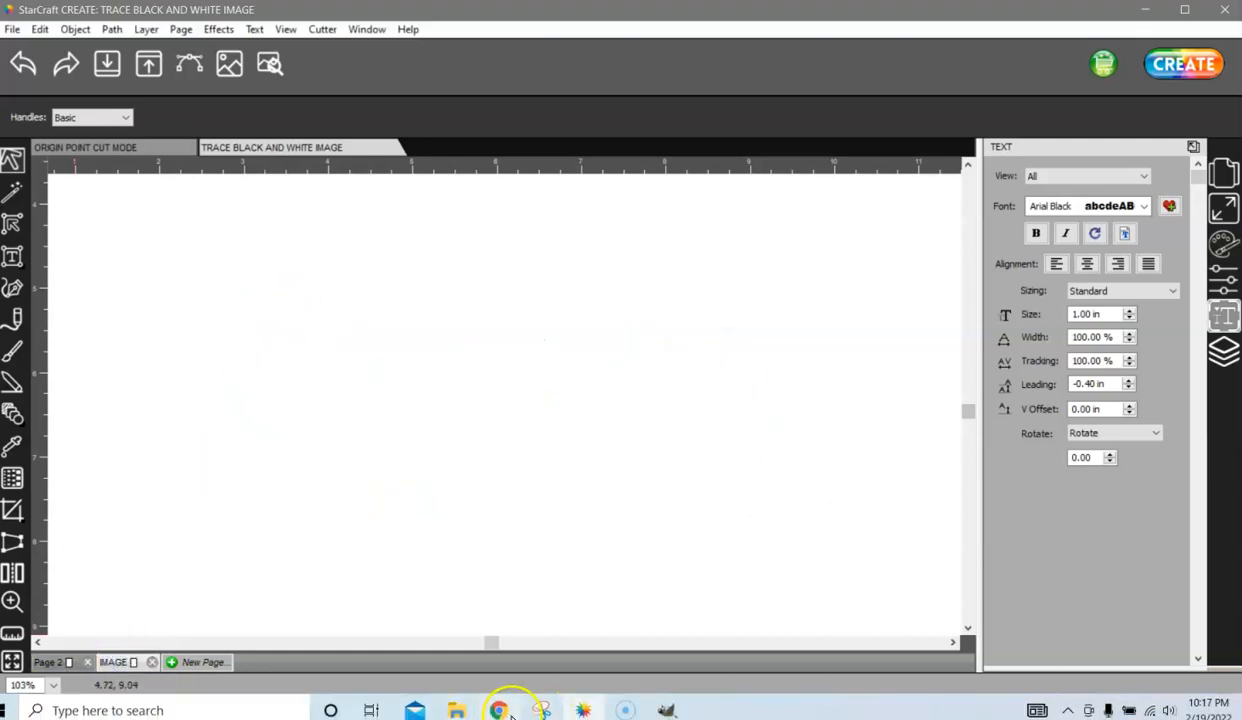
left_click(509, 712)
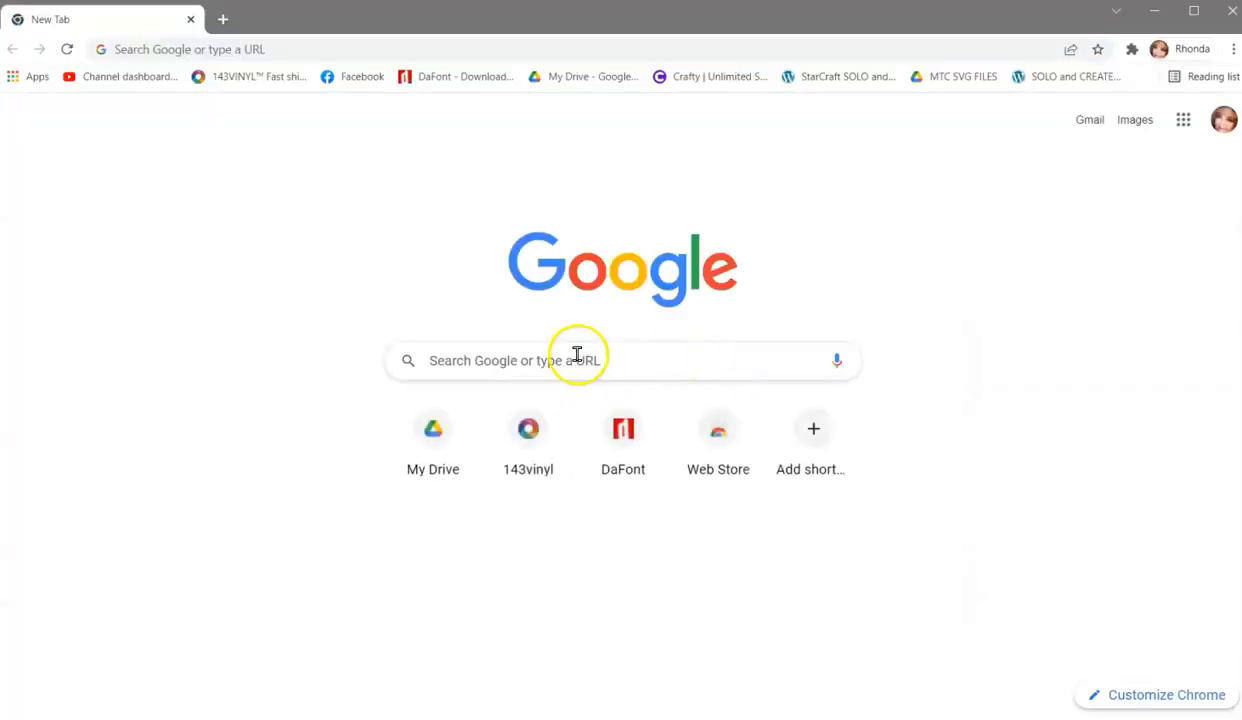
left_click(577, 355)
left_click(484, 405)
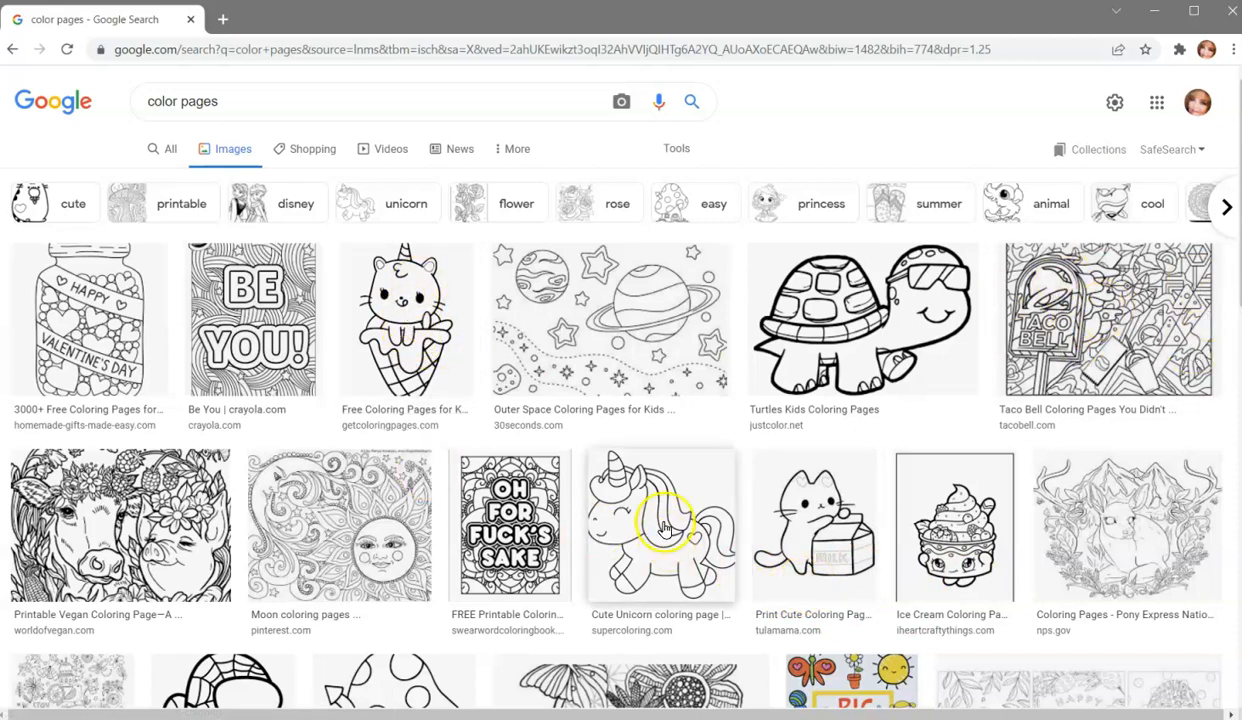
Browse the coloring page image results and open the larger preview of the sitting baby fox
scroll(673, 525, "down", 4)
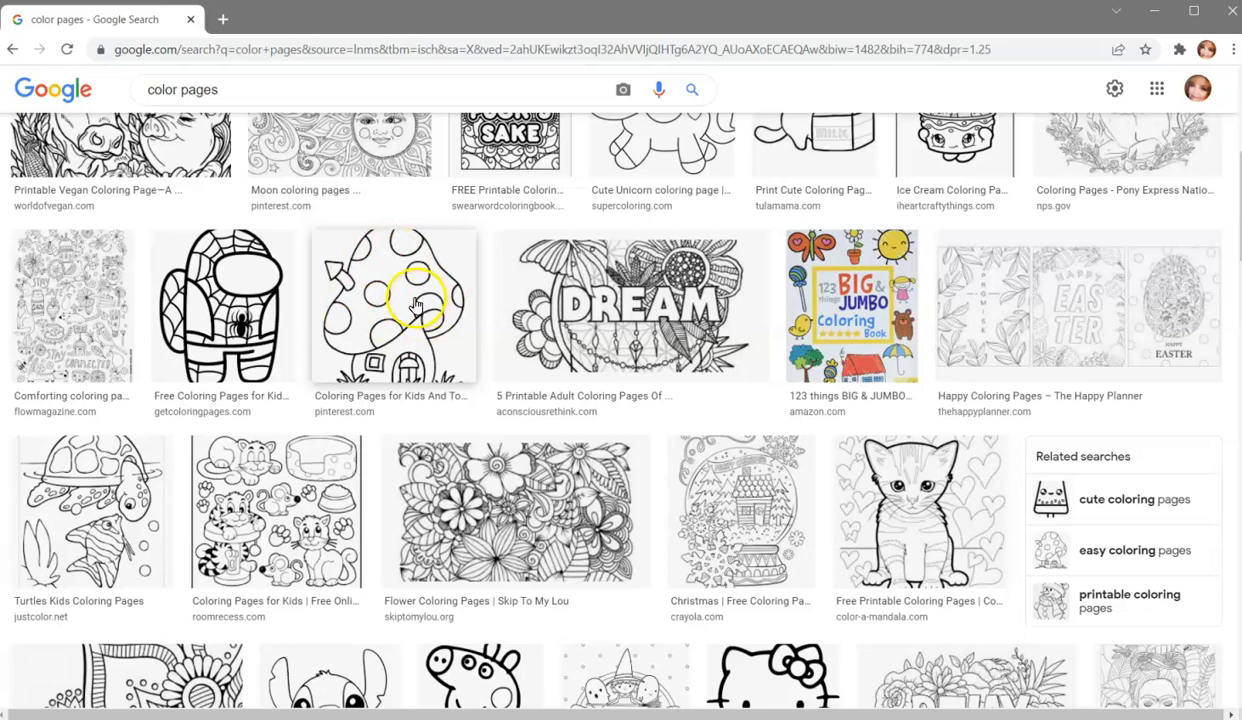
scroll(710, 320, "up", 4)
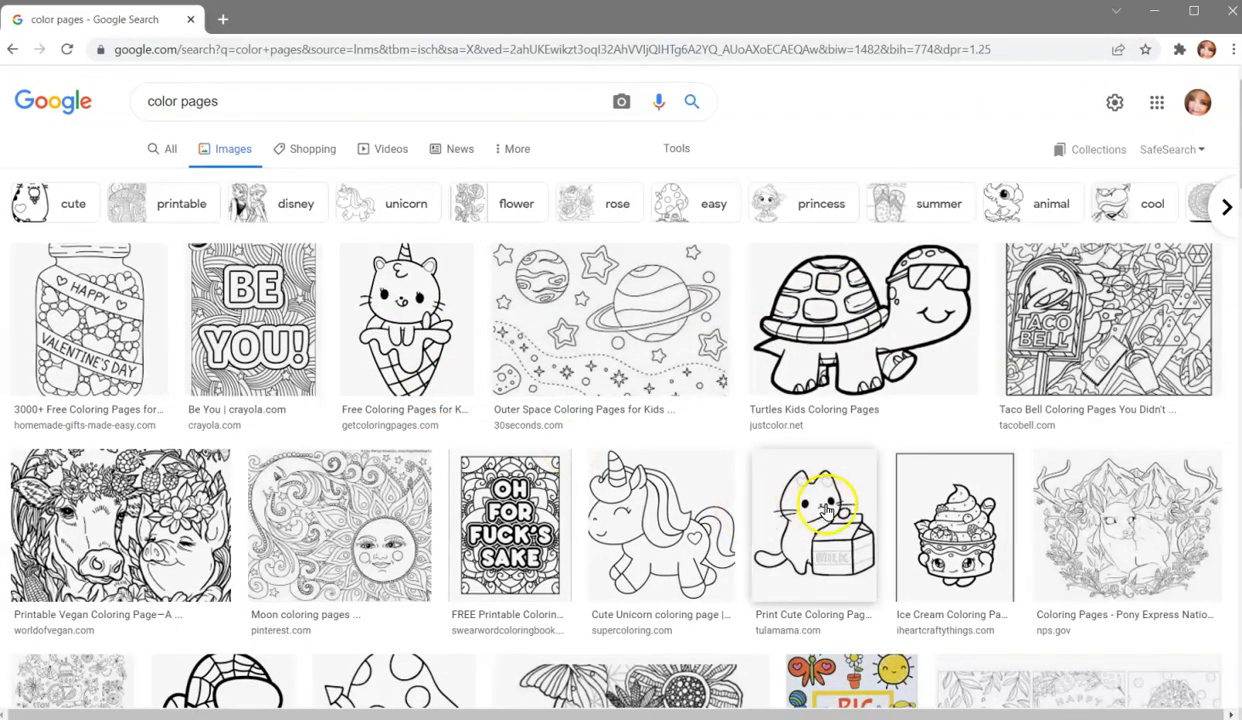
scroll(762, 494, "down", 2)
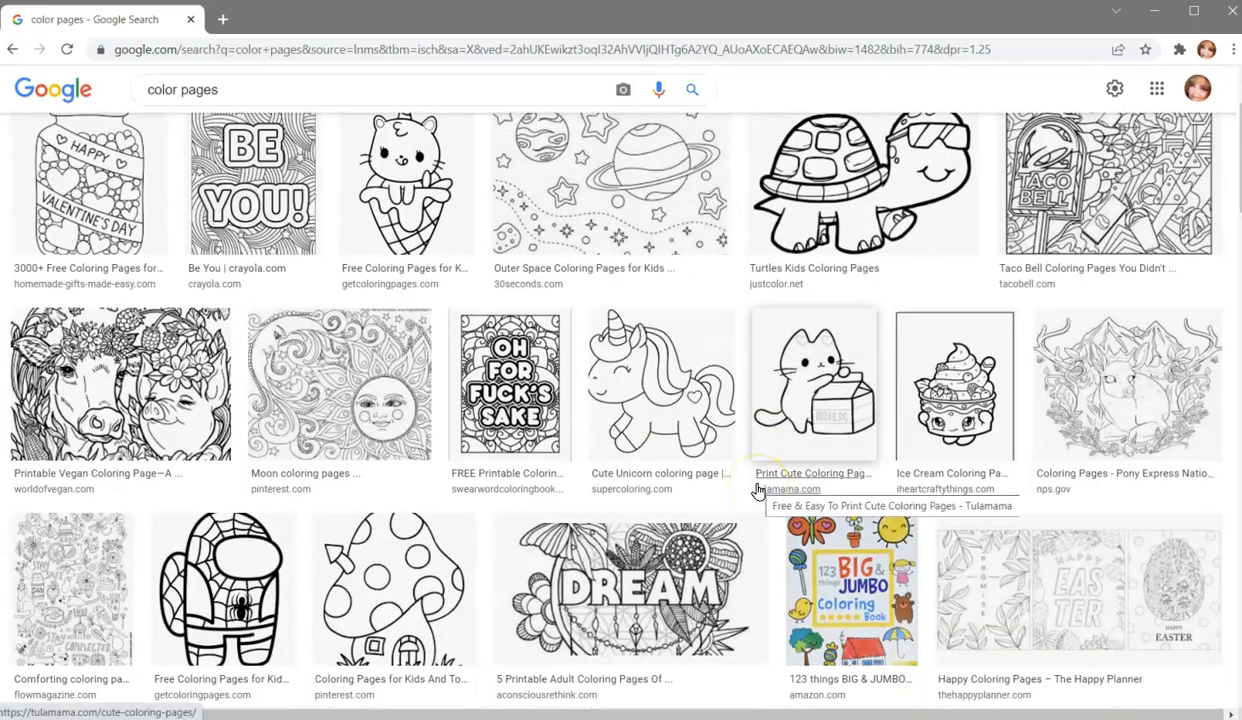
scroll(758, 484, "up", 2)
scroll(760, 486, "down", 4)
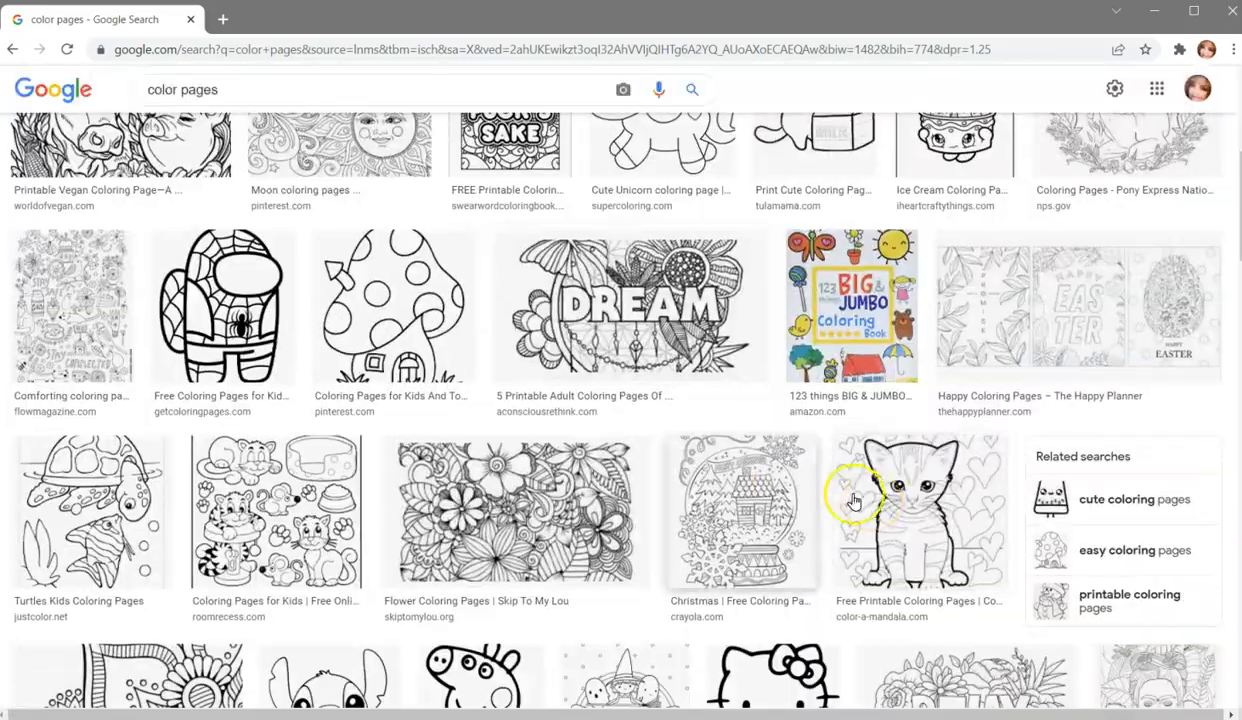
scroll(790, 480, "down", 3)
scroll(720, 460, "down", 3)
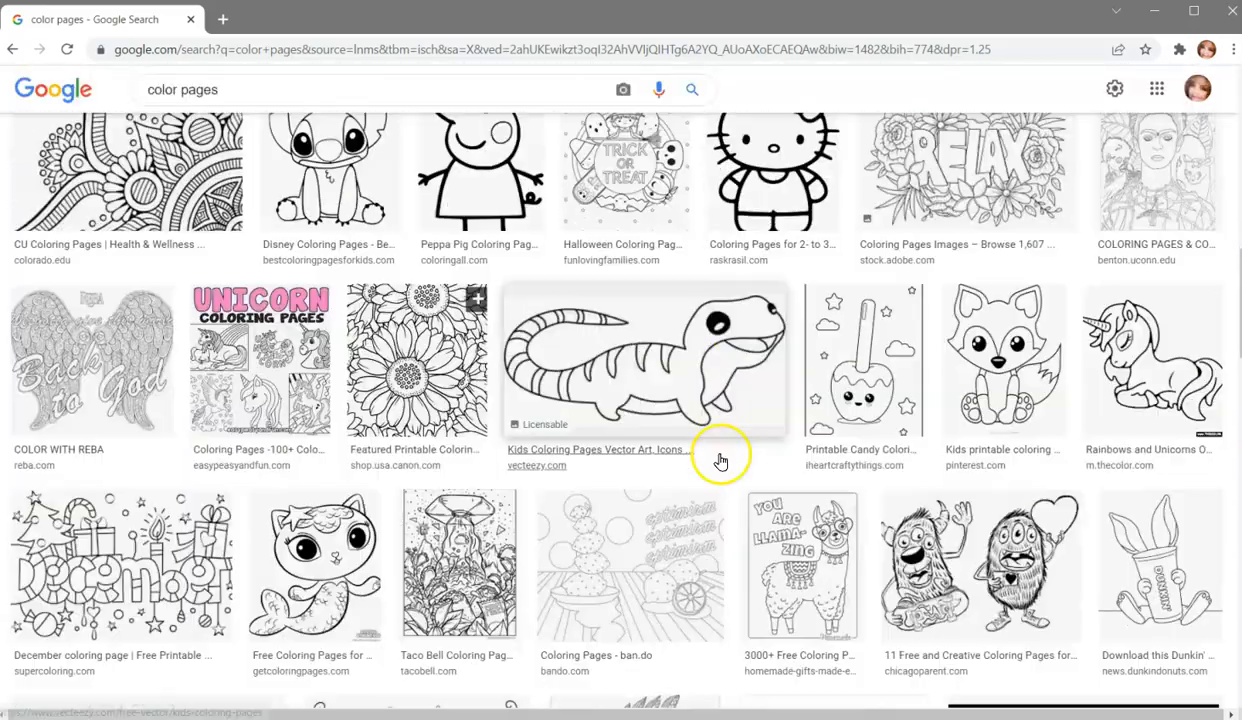
left_click(988, 378)
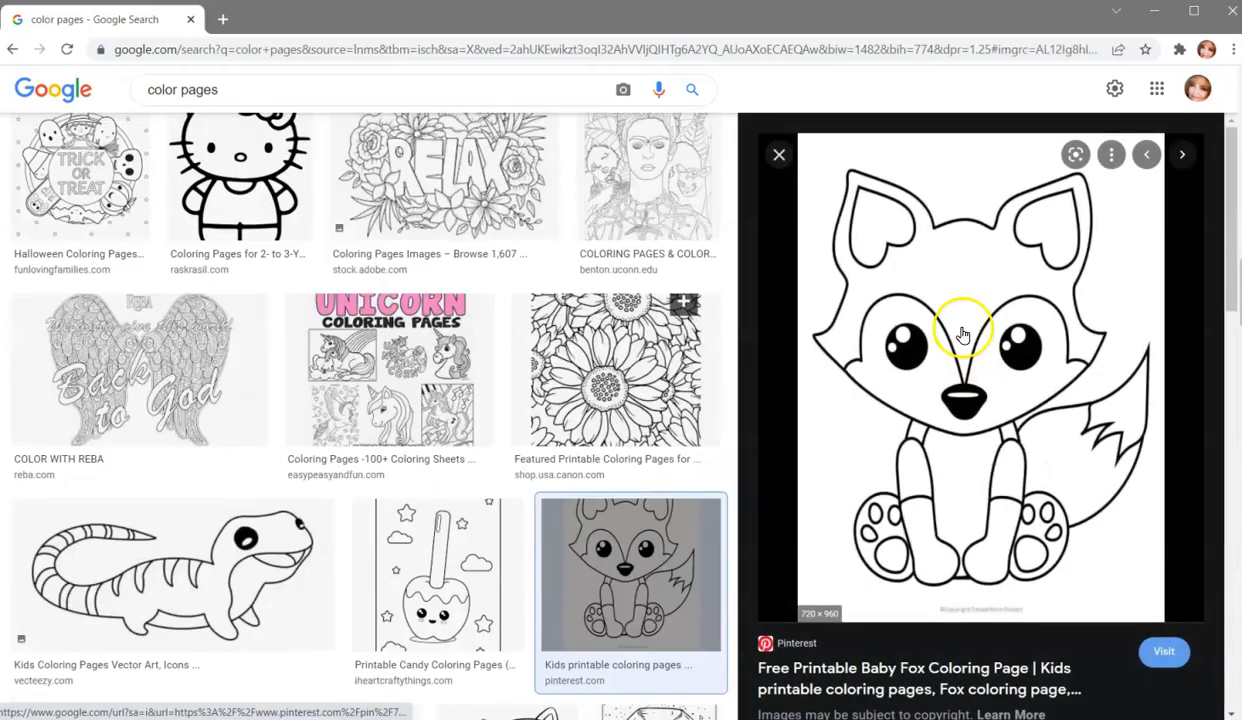
right_click(975, 274)
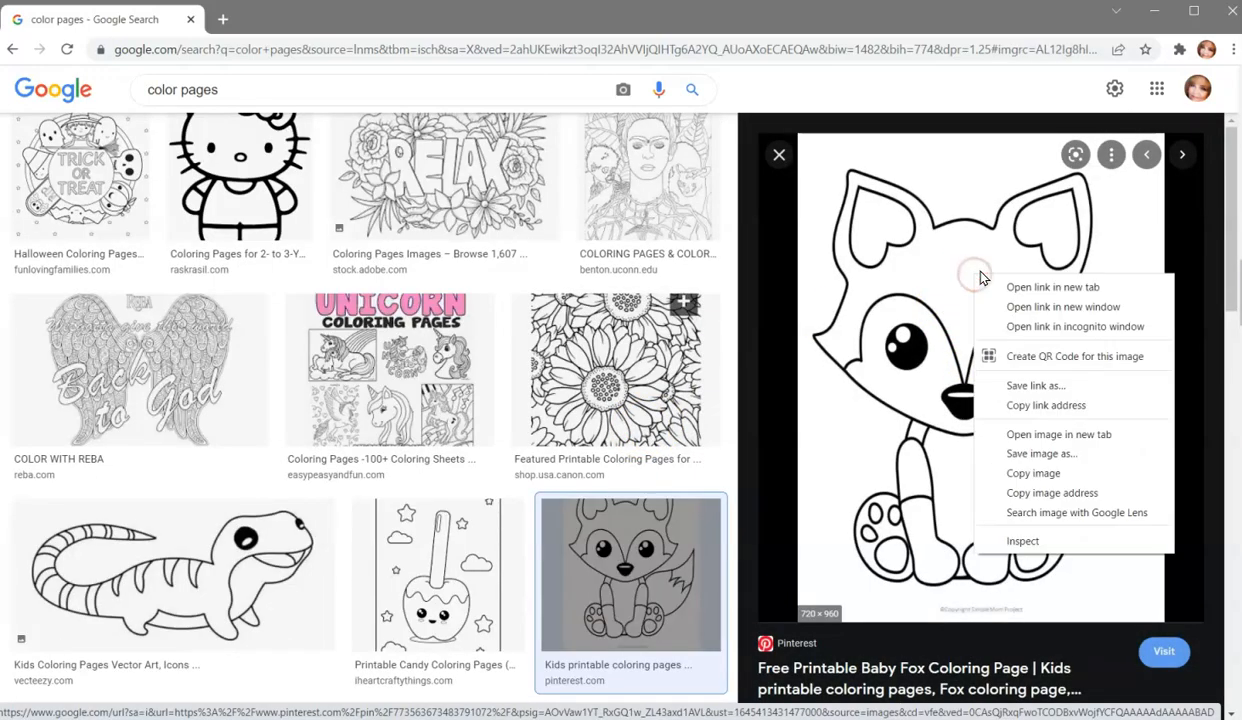
left_click(1040, 453)
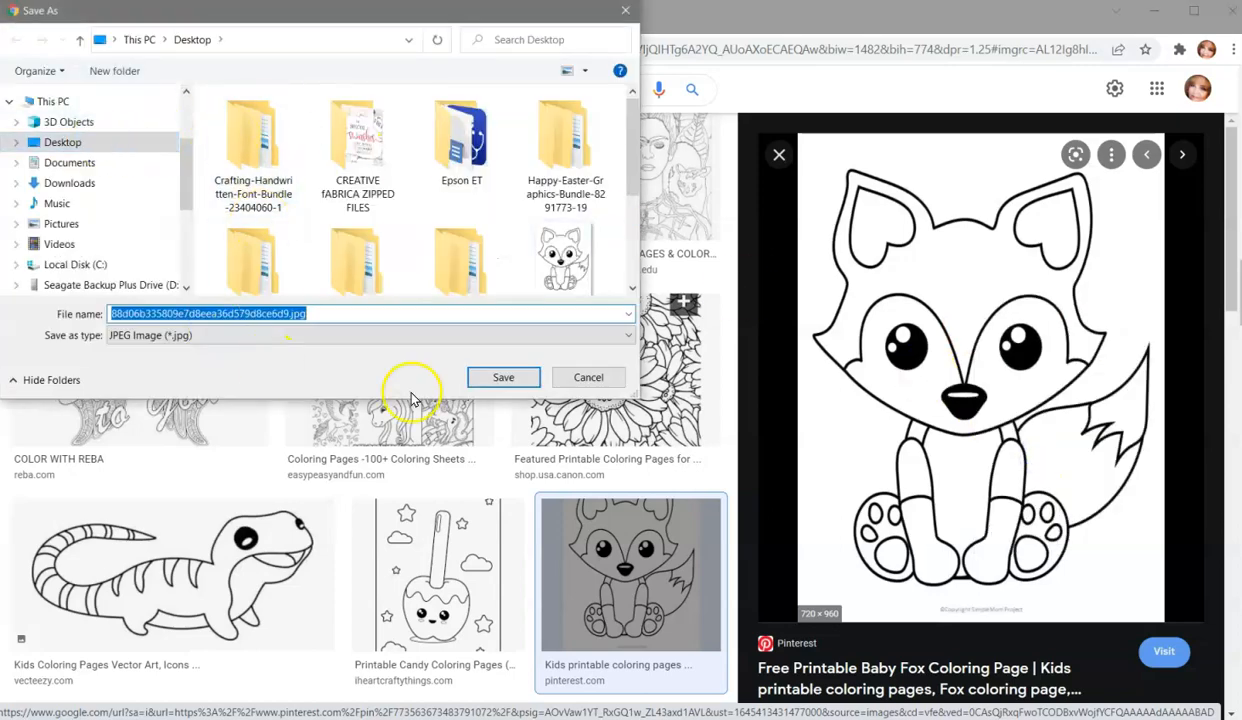
left_click(584, 385)
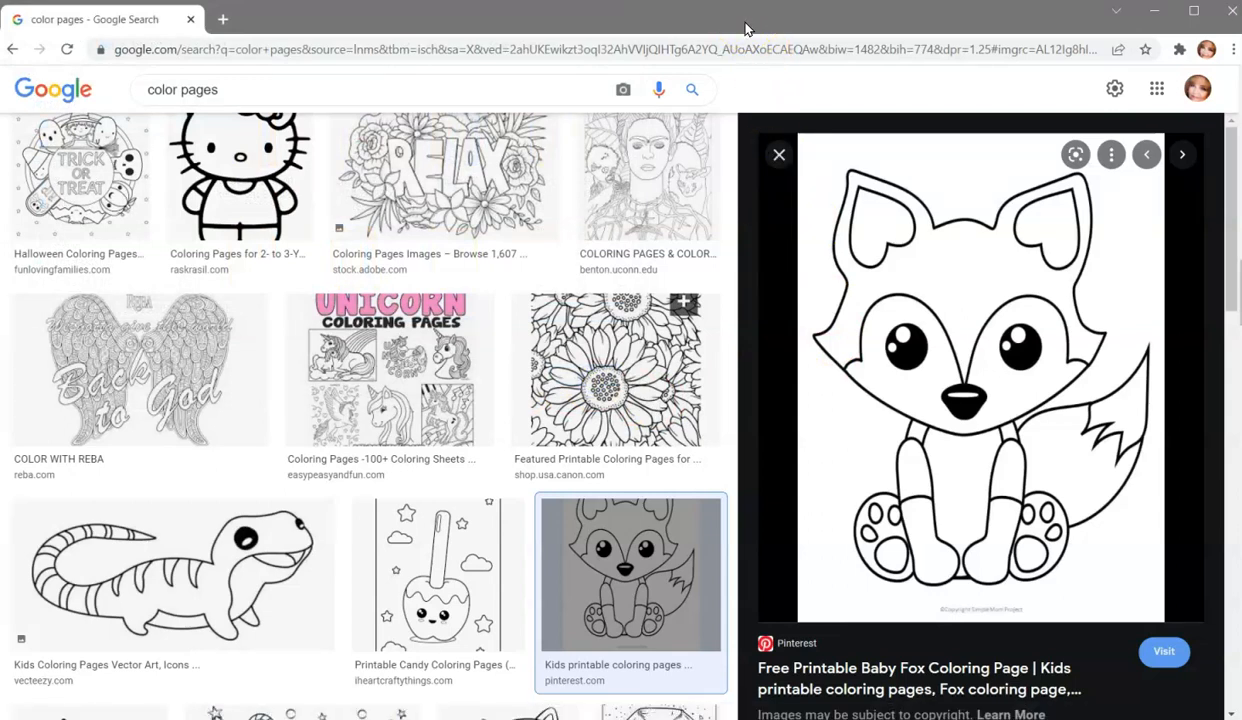
Close the browser to return to StarCraft CREATE, and load BW FOX.jpg from the Desktop into Trace Image
left_click(1233, 14)
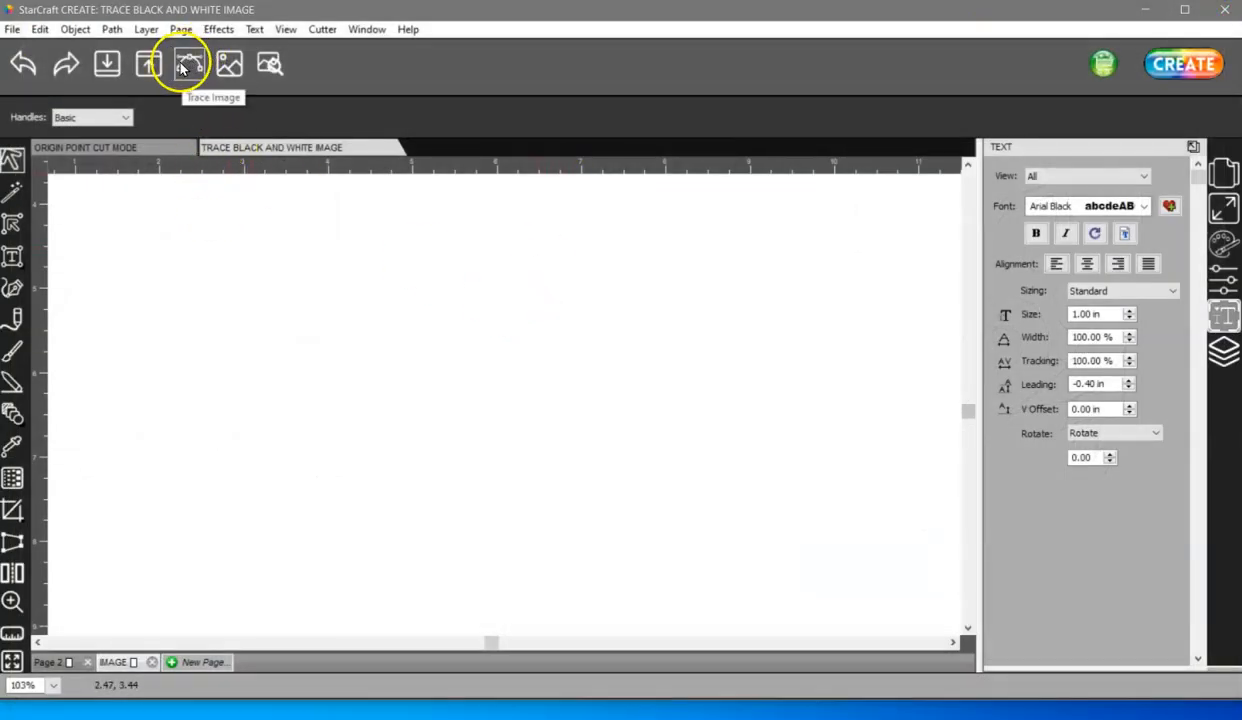
left_click(12, 29)
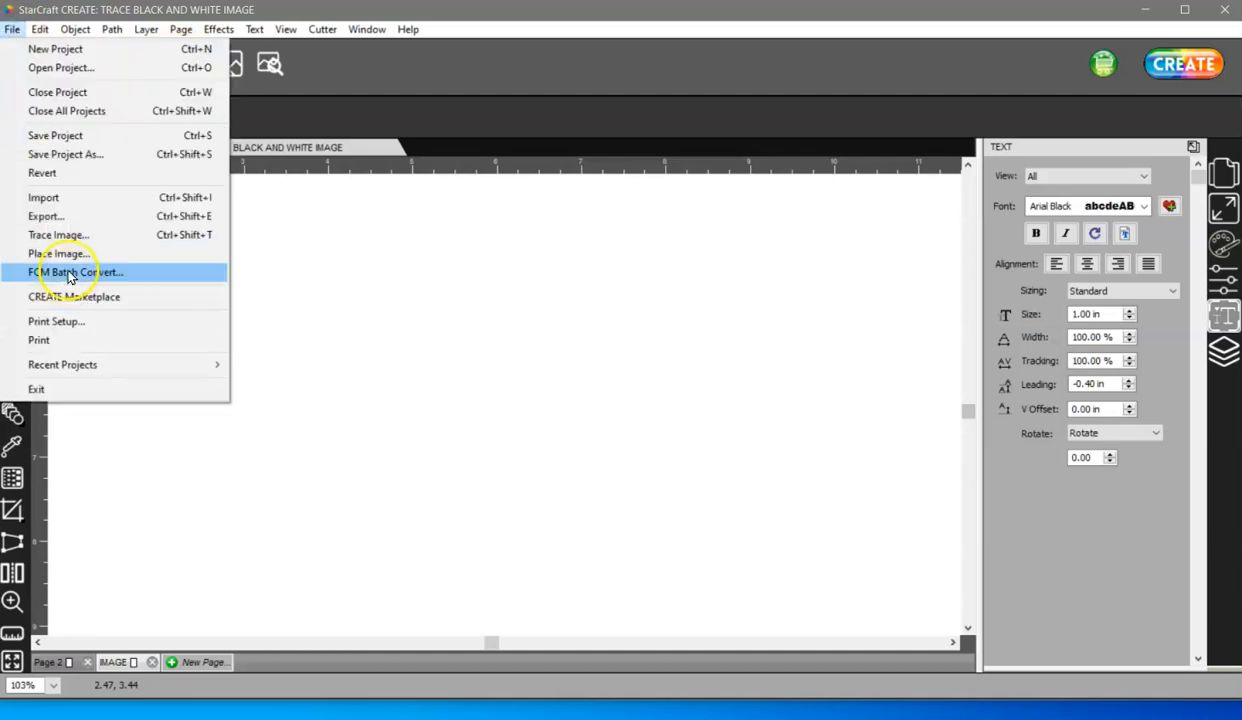
left_click(345, 246)
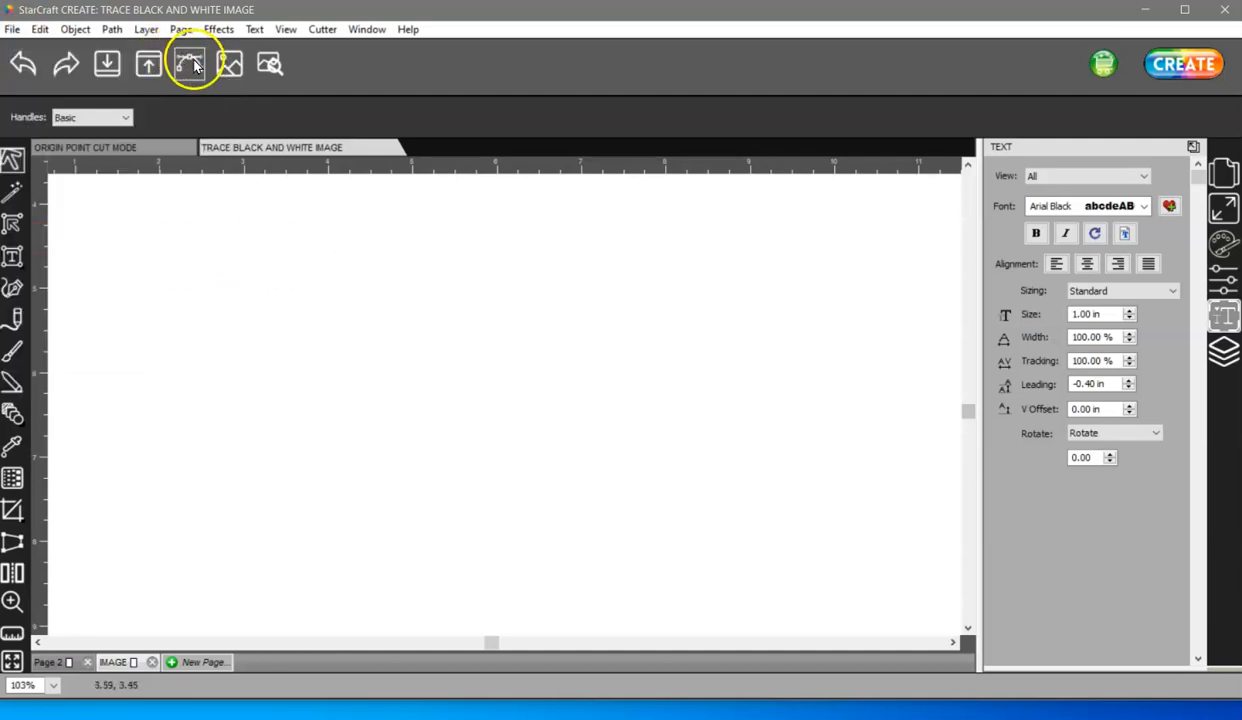
left_click(189, 60)
left_click(457, 166)
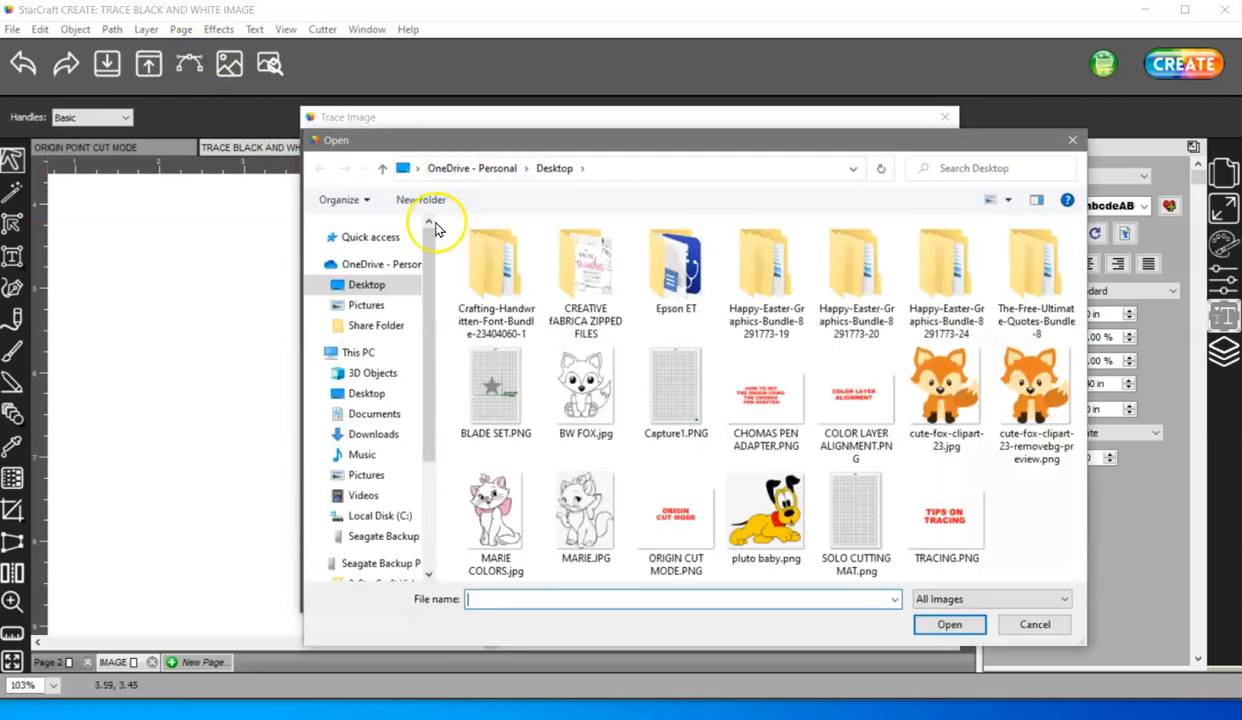
double_click(580, 378)
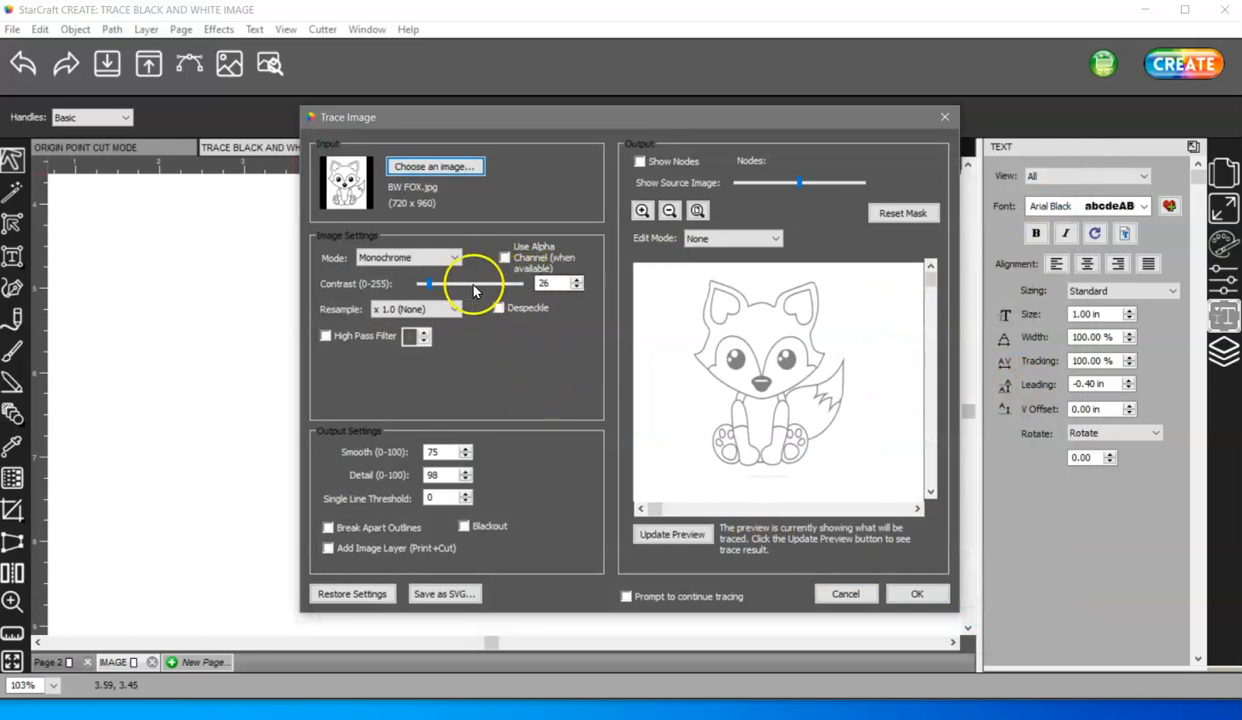
Update the trace preview of the fox and fade the source image out completely
left_click(700, 534)
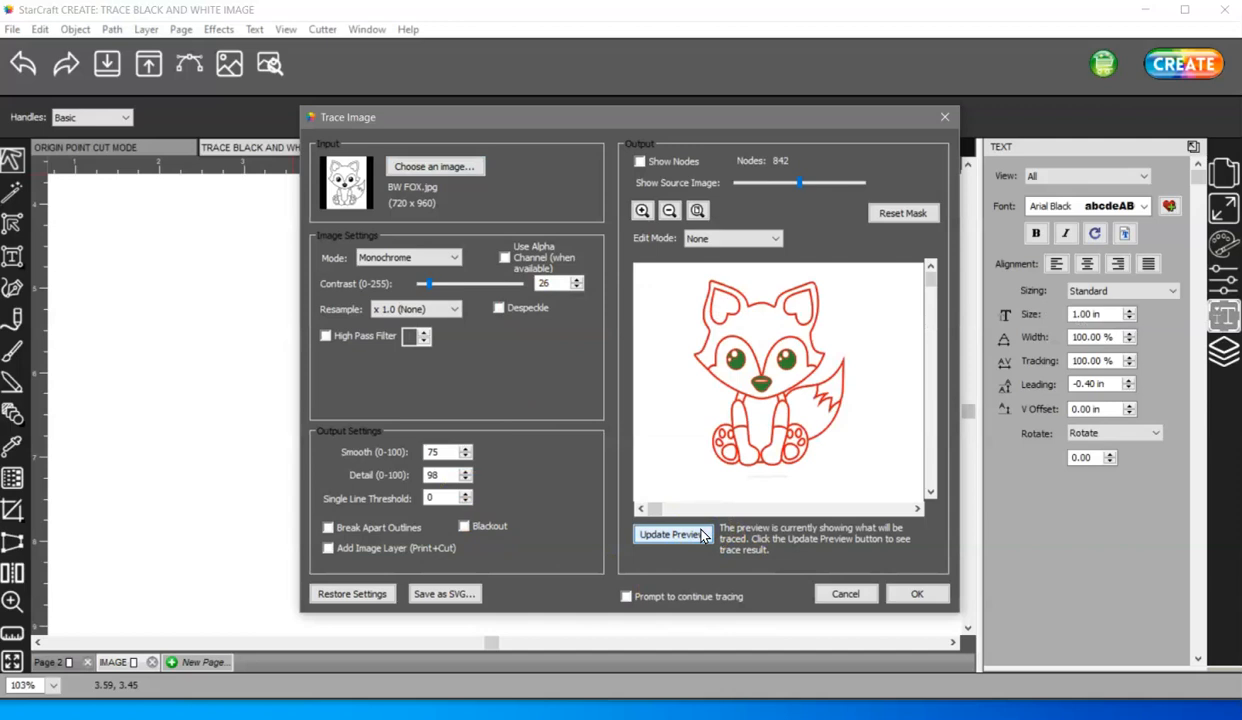
left_click_drag(800, 185, 731, 190)
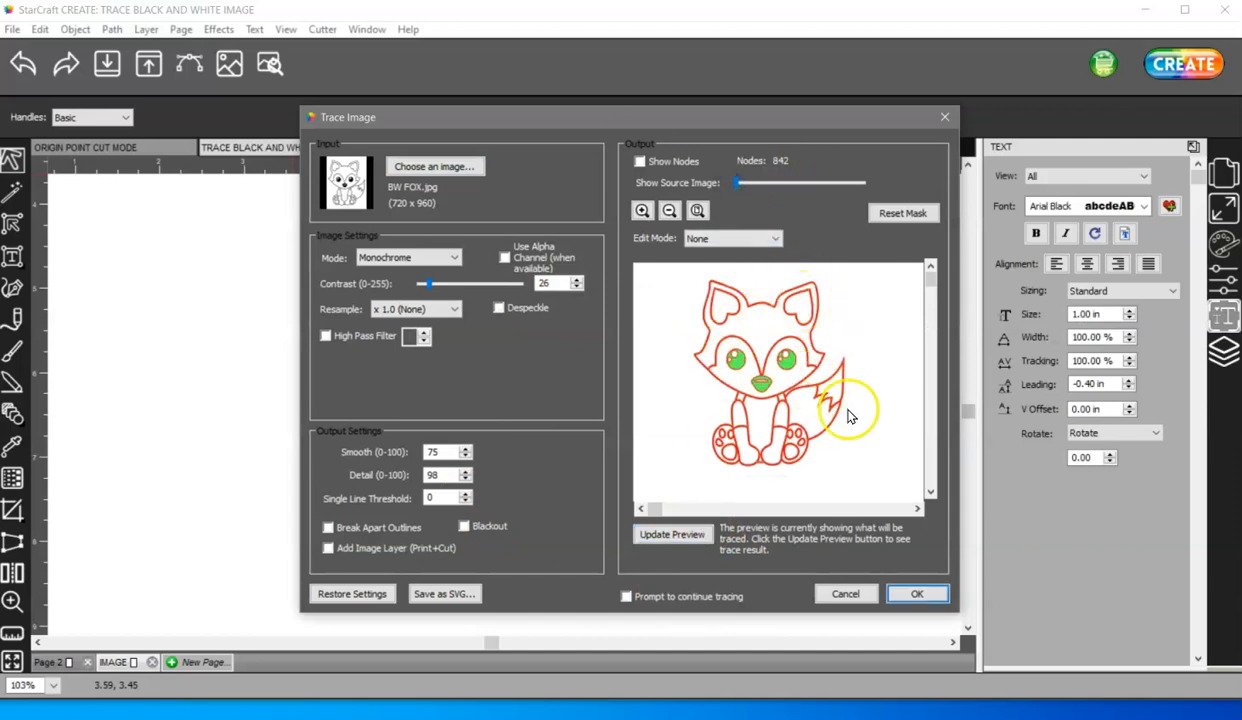
Examine the traced outlines of the fox's ear, cheek and eye up close for rough edges
left_click(642, 212)
left_click(642, 212)
left_click(642, 212)
left_click(642, 212)
left_click(642, 212)
left_click(642, 212)
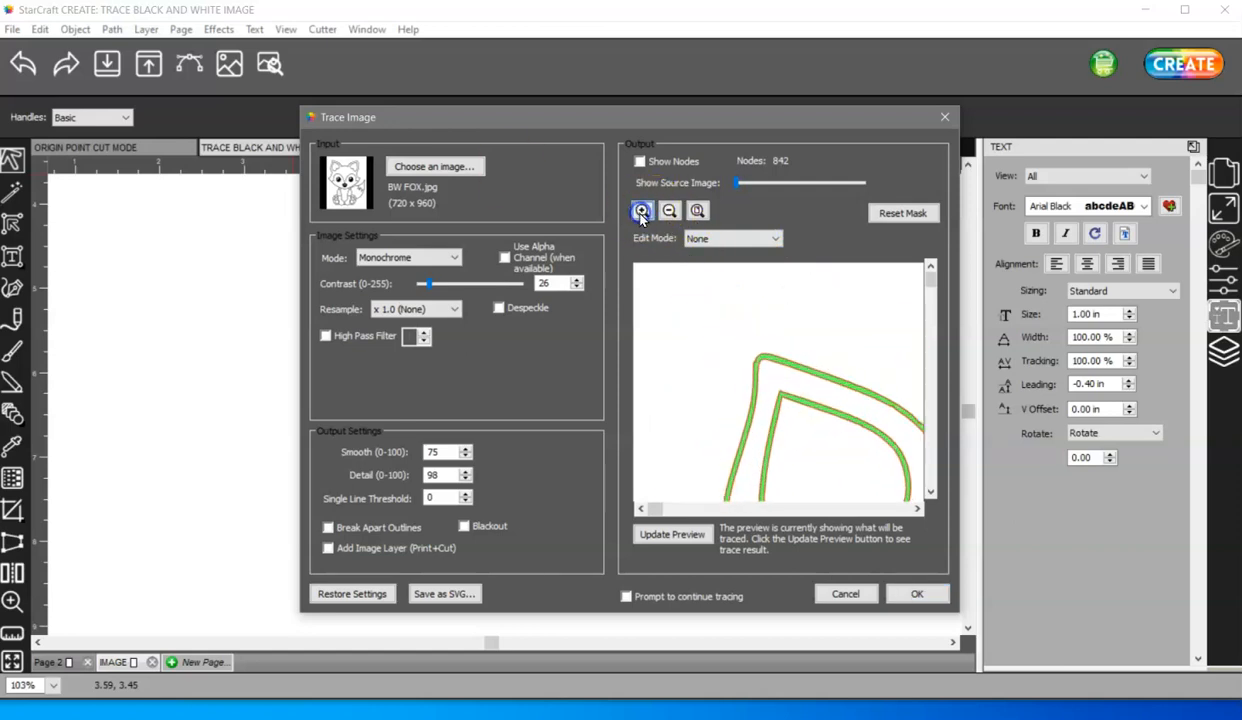
left_click(641, 220)
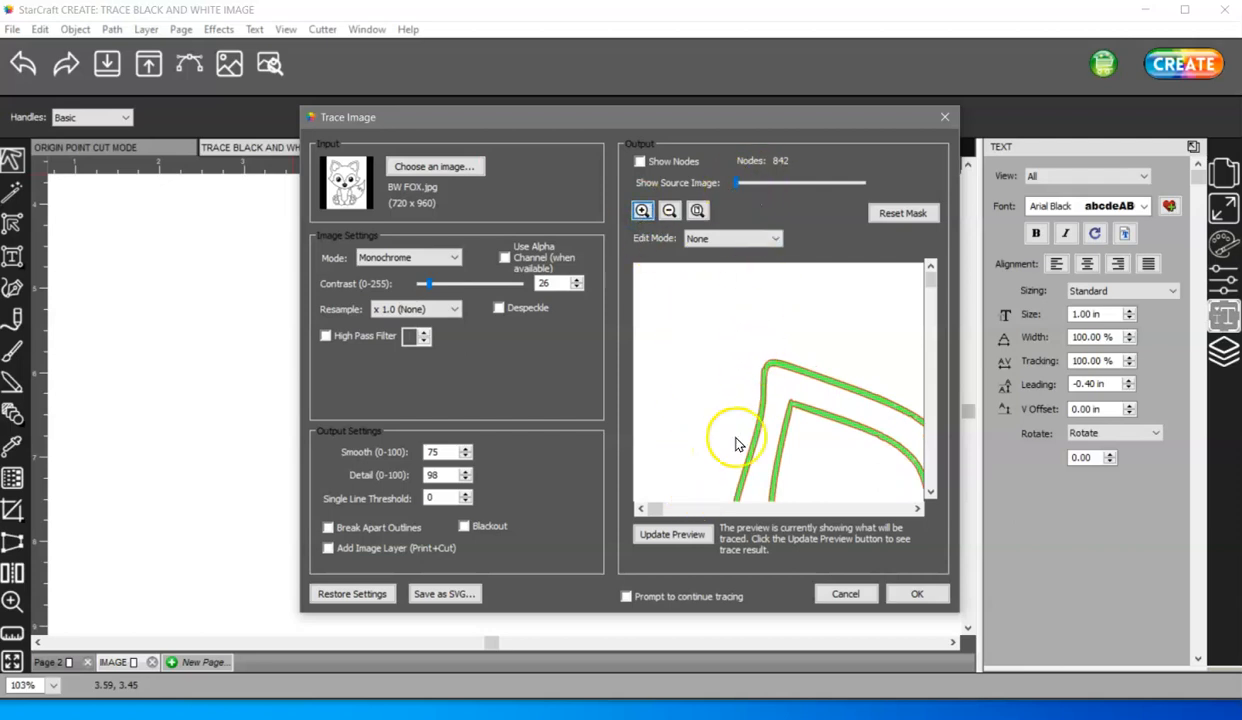
left_click_drag(655, 510, 738, 500)
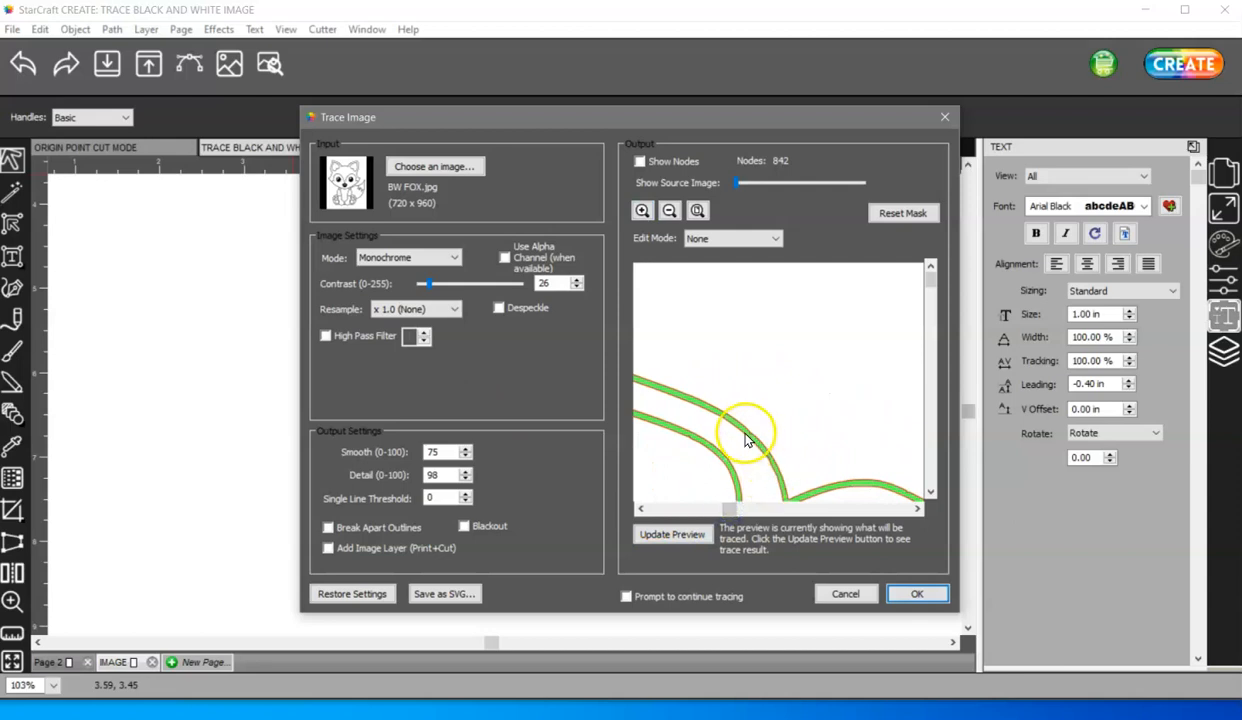
left_click(642, 211)
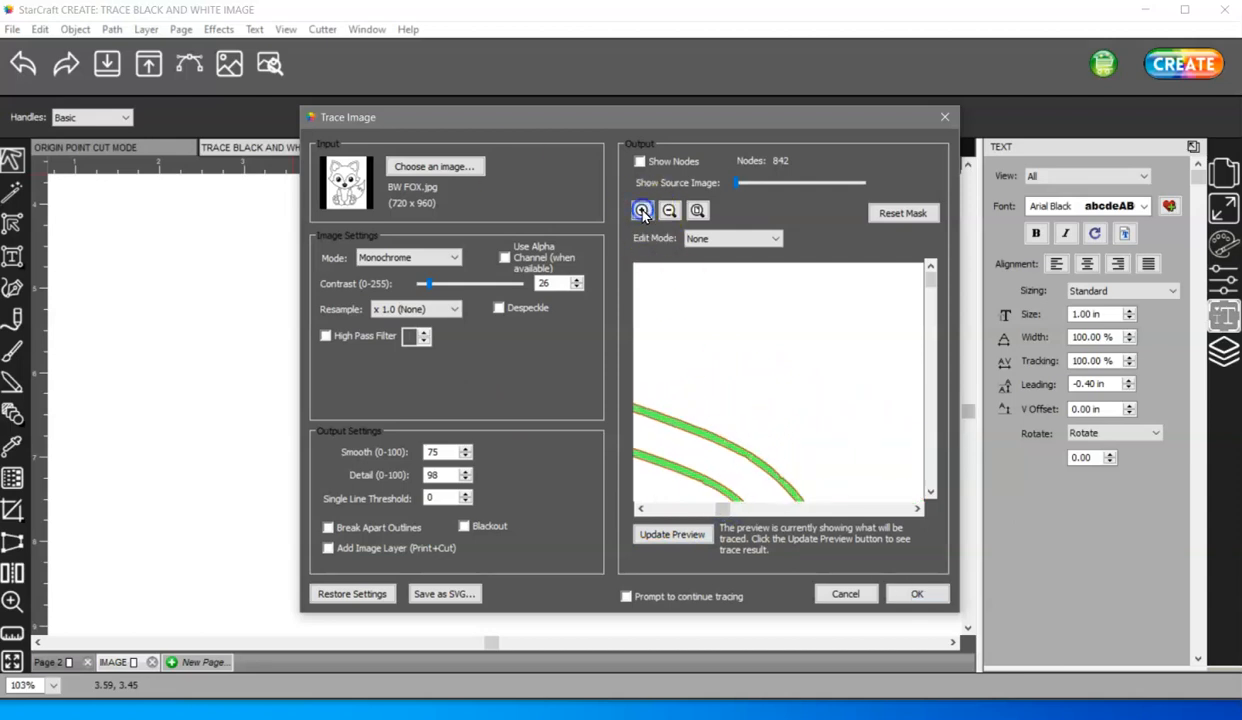
left_click_drag(931, 280, 929, 302)
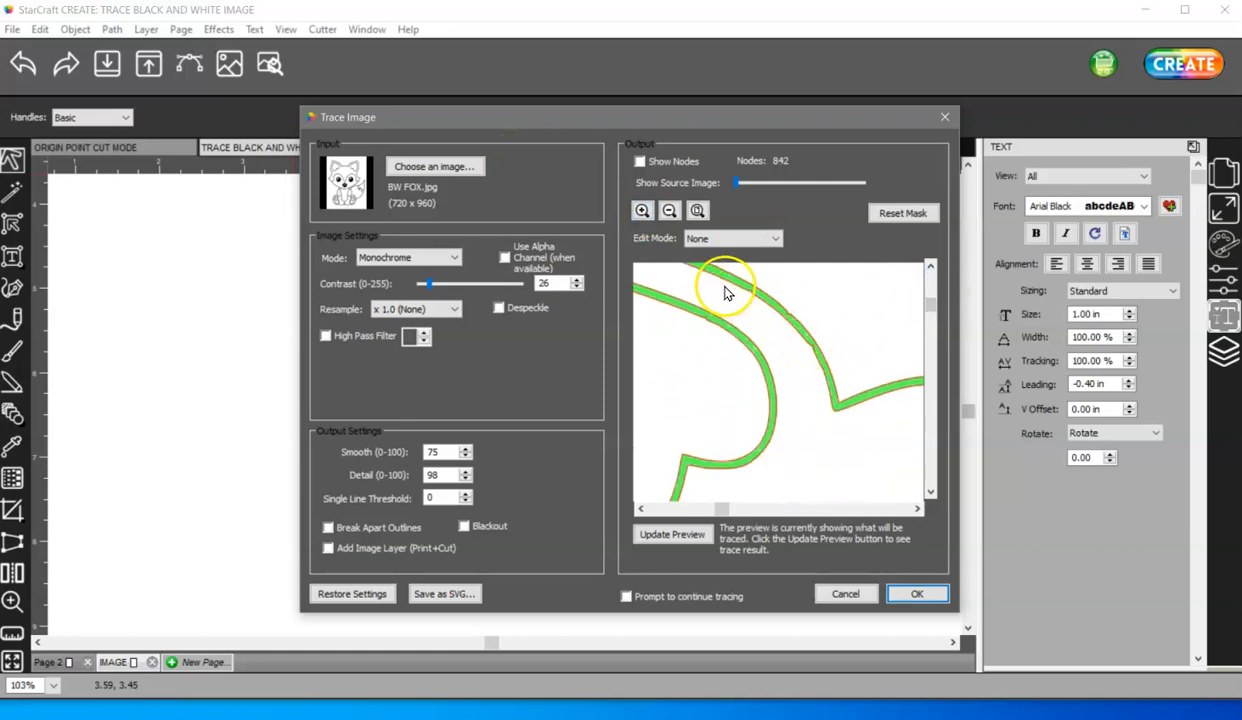
left_click_drag(722, 517, 665, 506)
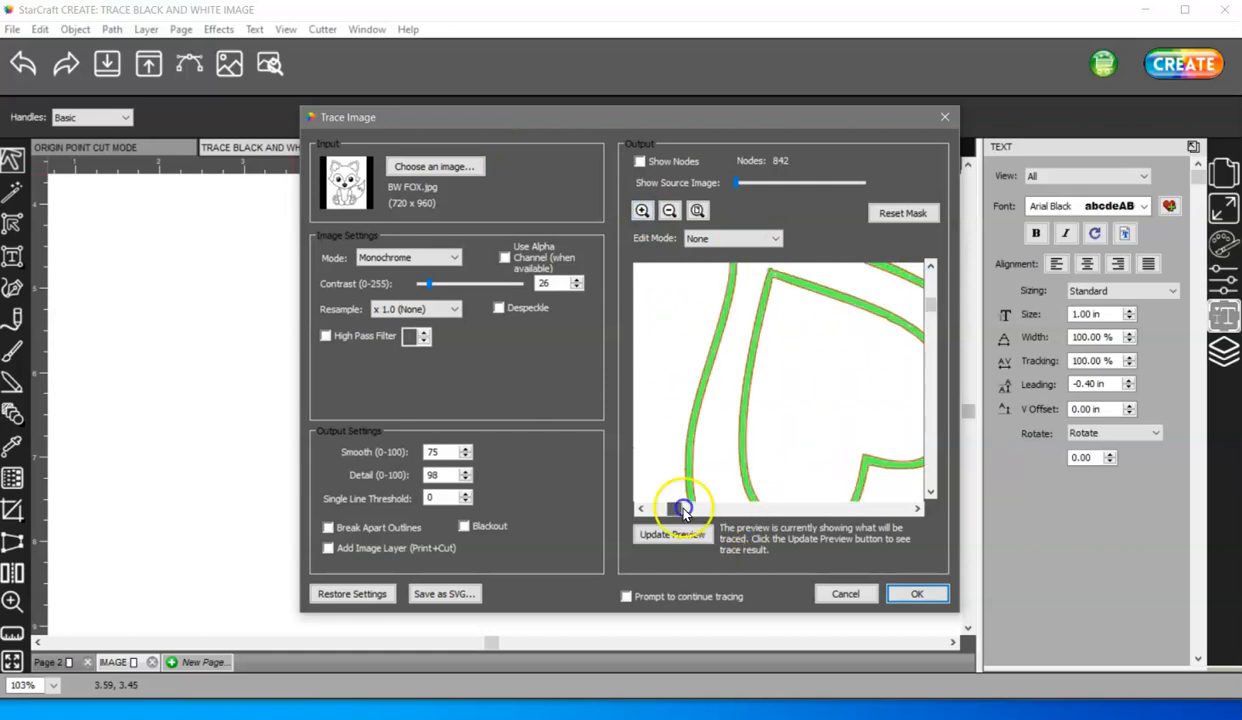
left_click_drag(931, 296, 933, 348)
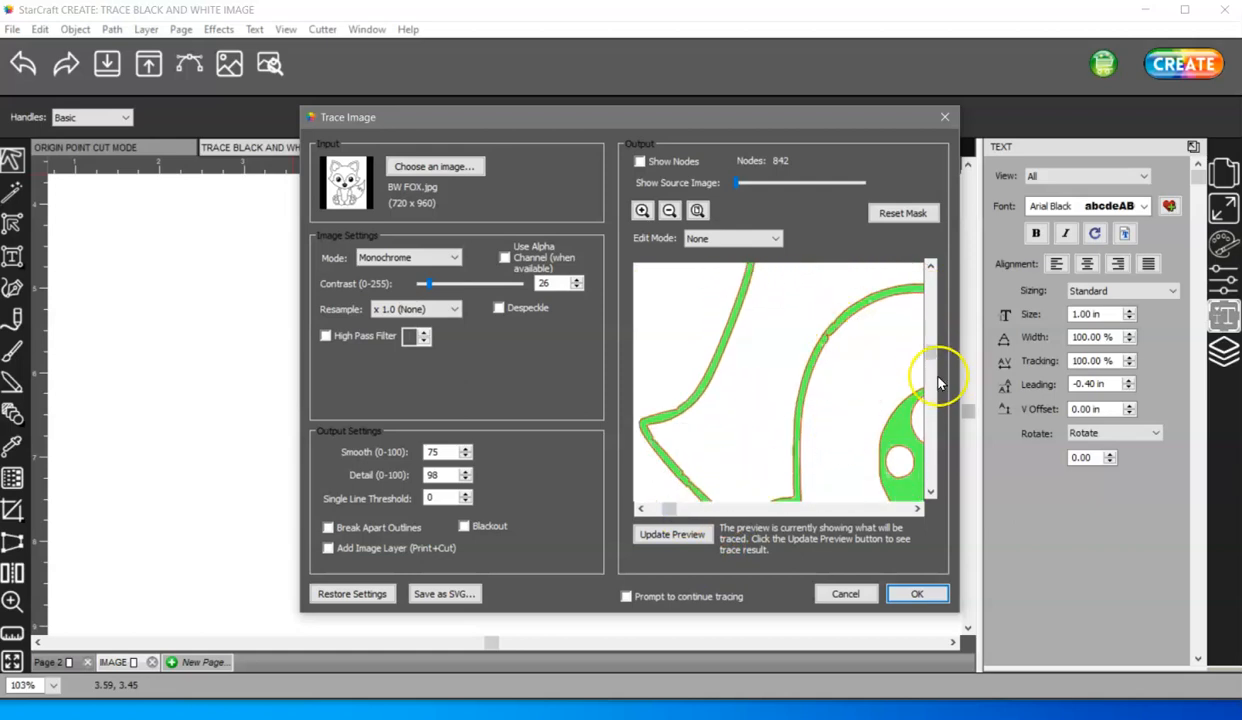
left_click(935, 380)
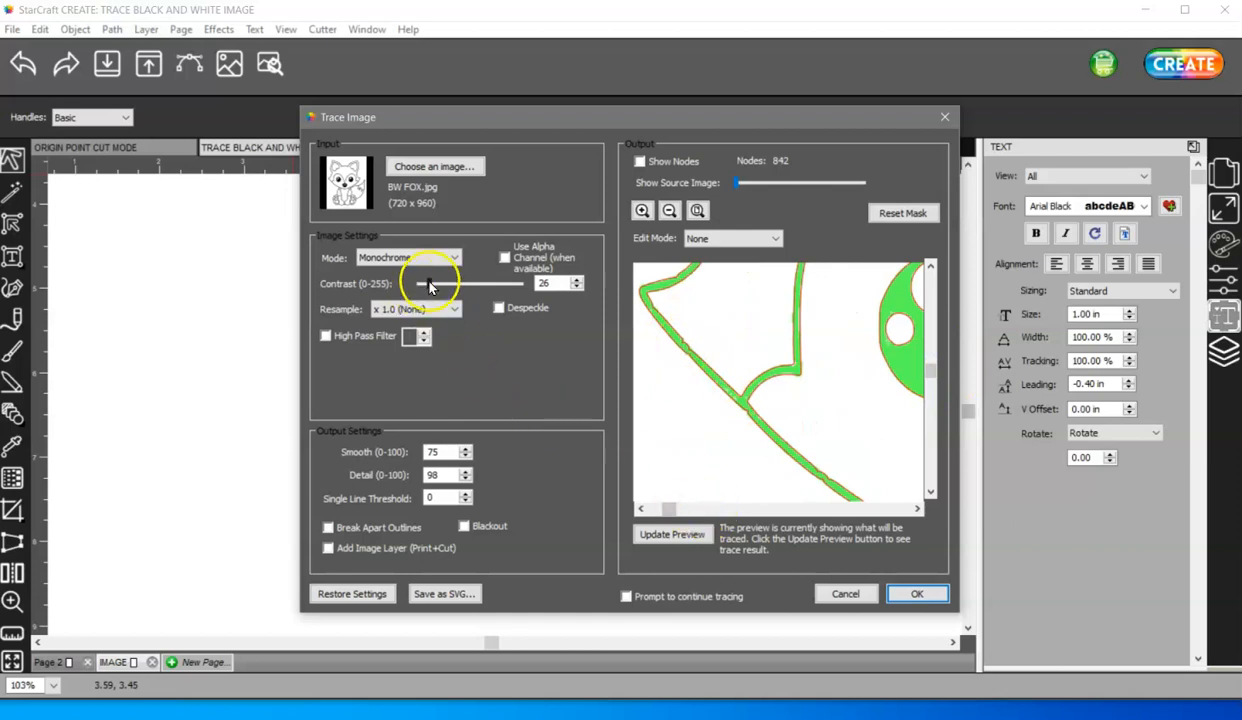
Set the trace contrast to 101, update the preview and check the outlines from the ears down to the feet
left_click(459, 286)
left_click(693, 534)
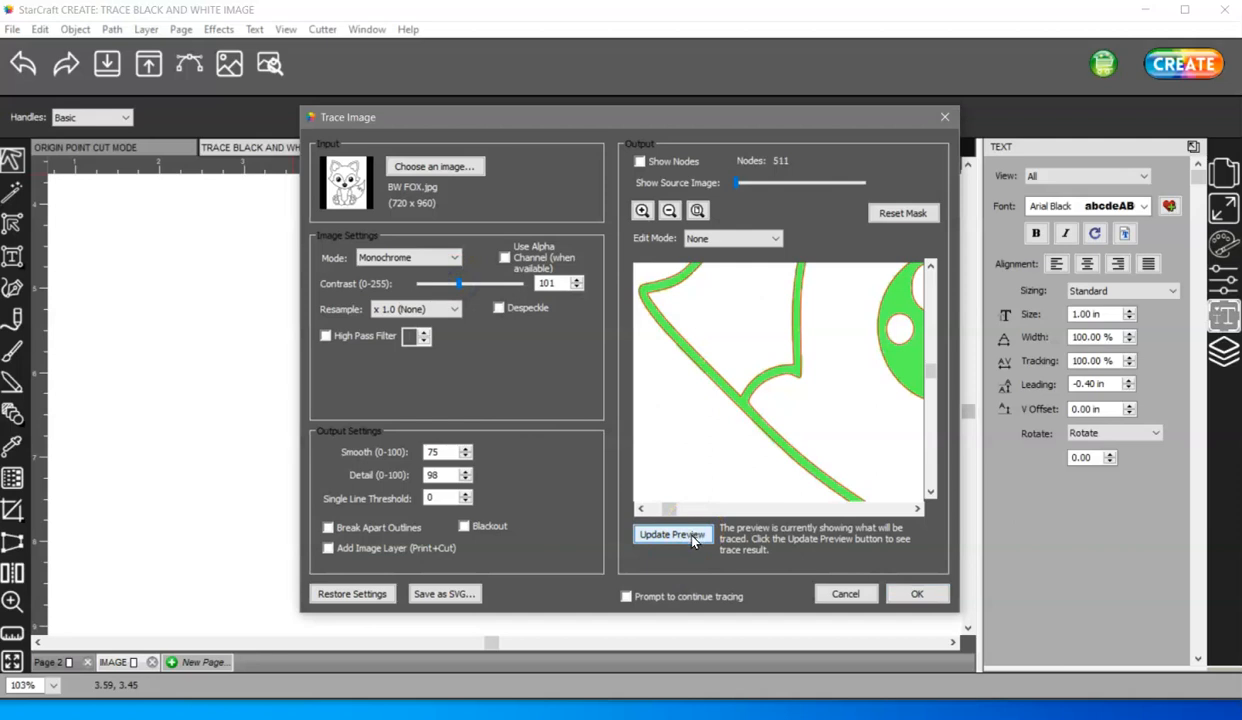
left_click_drag(925, 375, 931, 296)
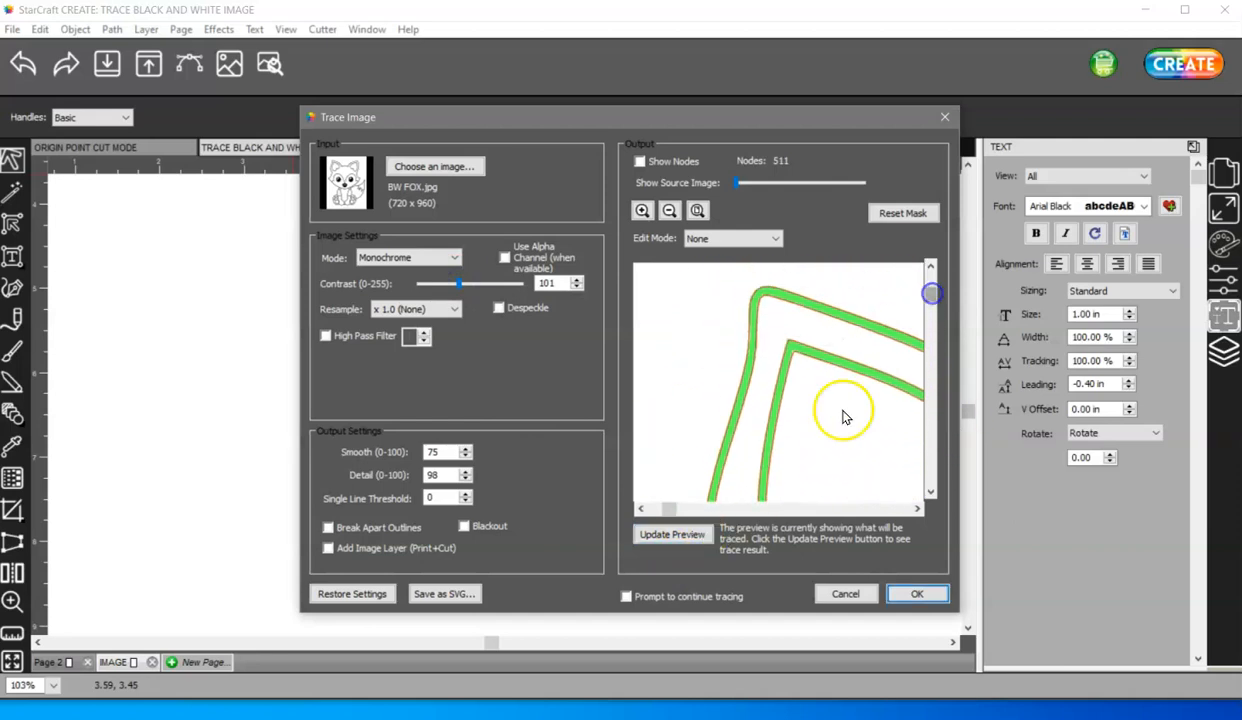
left_click_drag(674, 513, 743, 513)
mouse_move(926, 288)
left_mouse_down()
mouse_move(926, 477)
mouse_move(924, 402)
mouse_move(926, 477)
mouse_move(923, 462)
left_mouse_up()
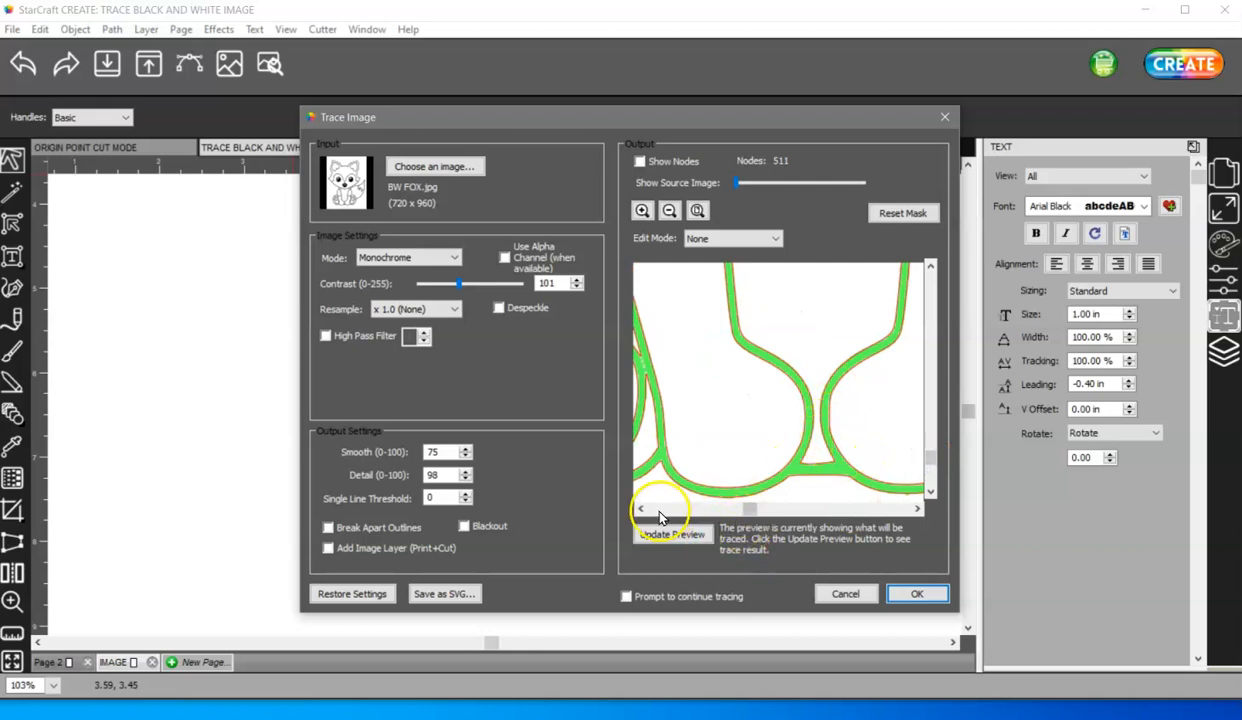
Set the trace contrast to 110 and update the preview
left_click(577, 279)
left_click(577, 279)
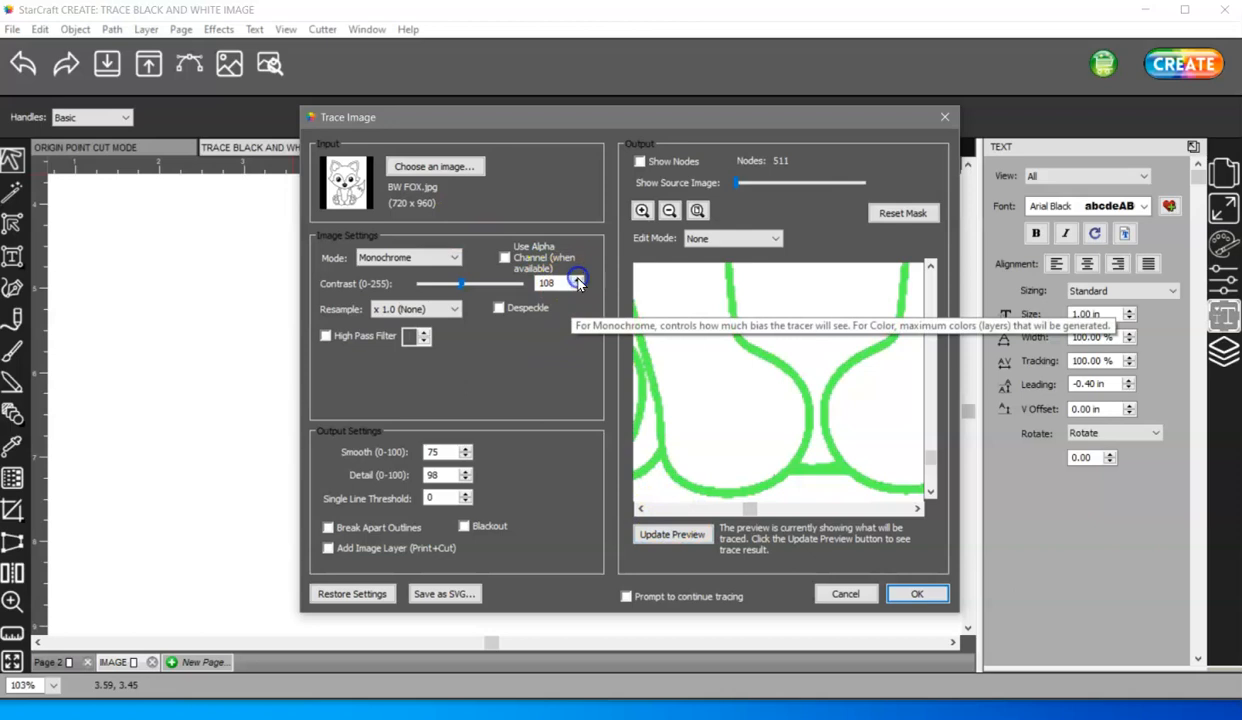
left_click(666, 534)
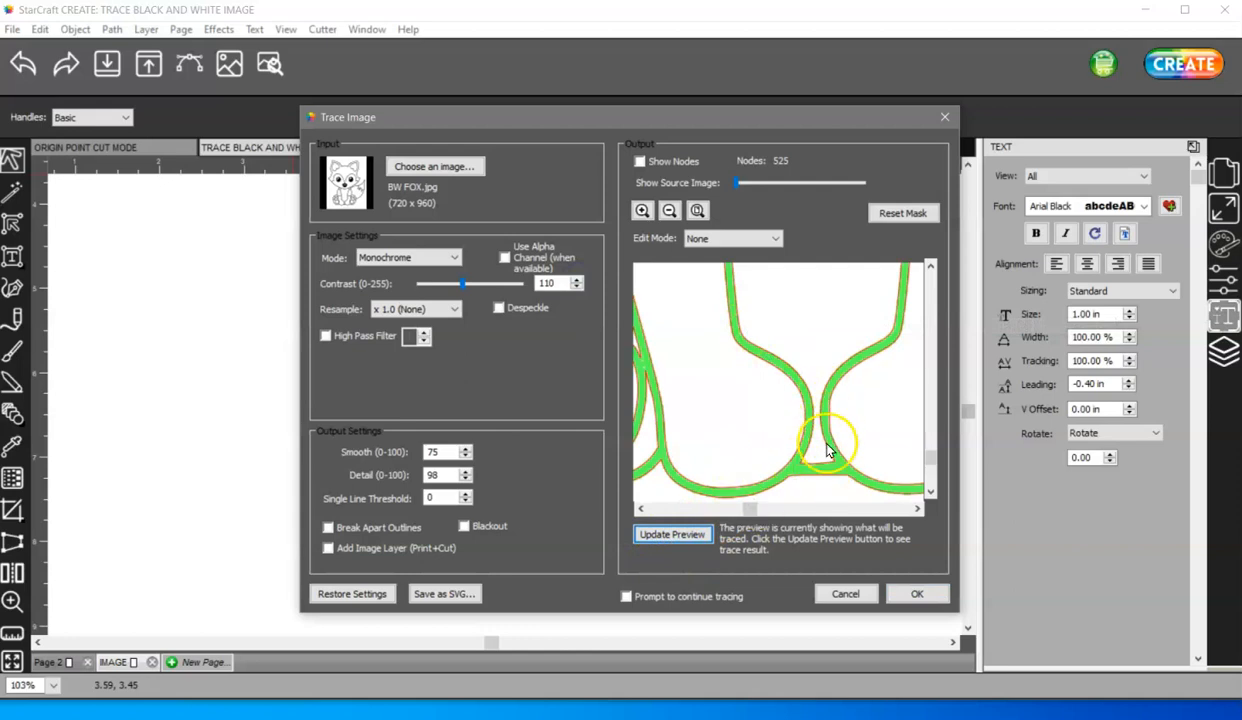
Check the outlines around the hind paw and tail, and accept the fox trace
left_click_drag(750, 508, 828, 508)
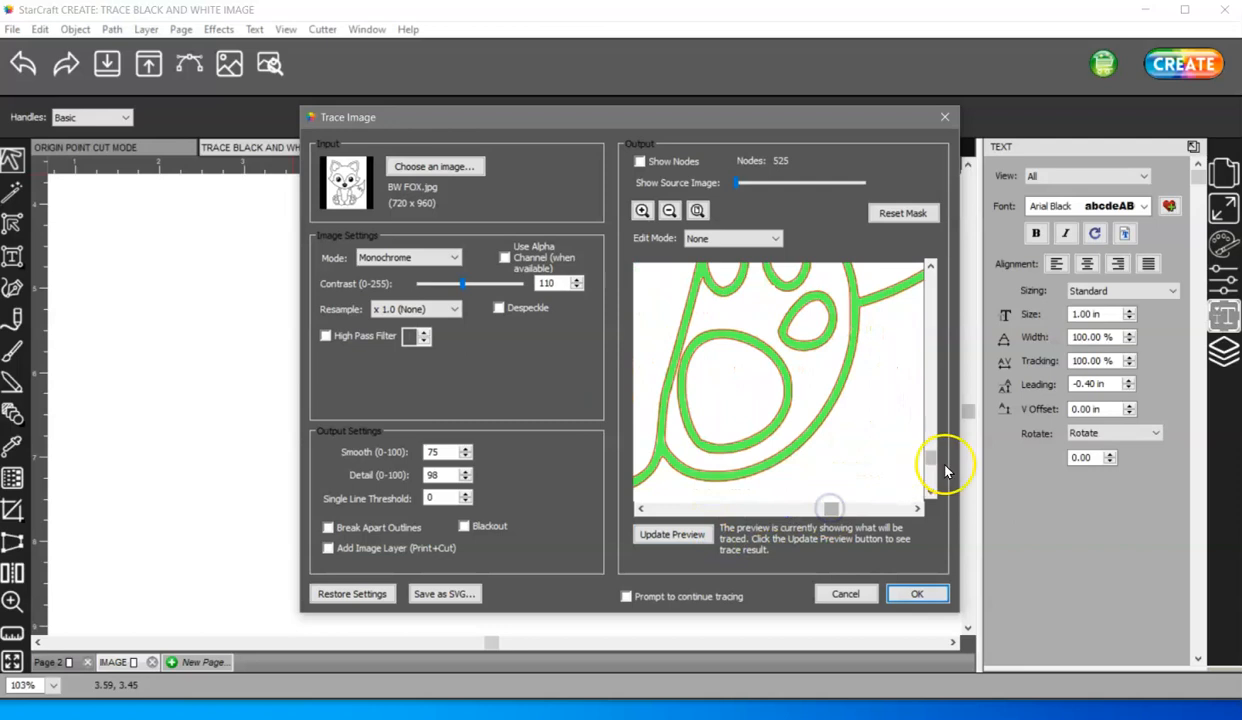
left_click_drag(931, 452, 931, 316)
left_click(697, 210)
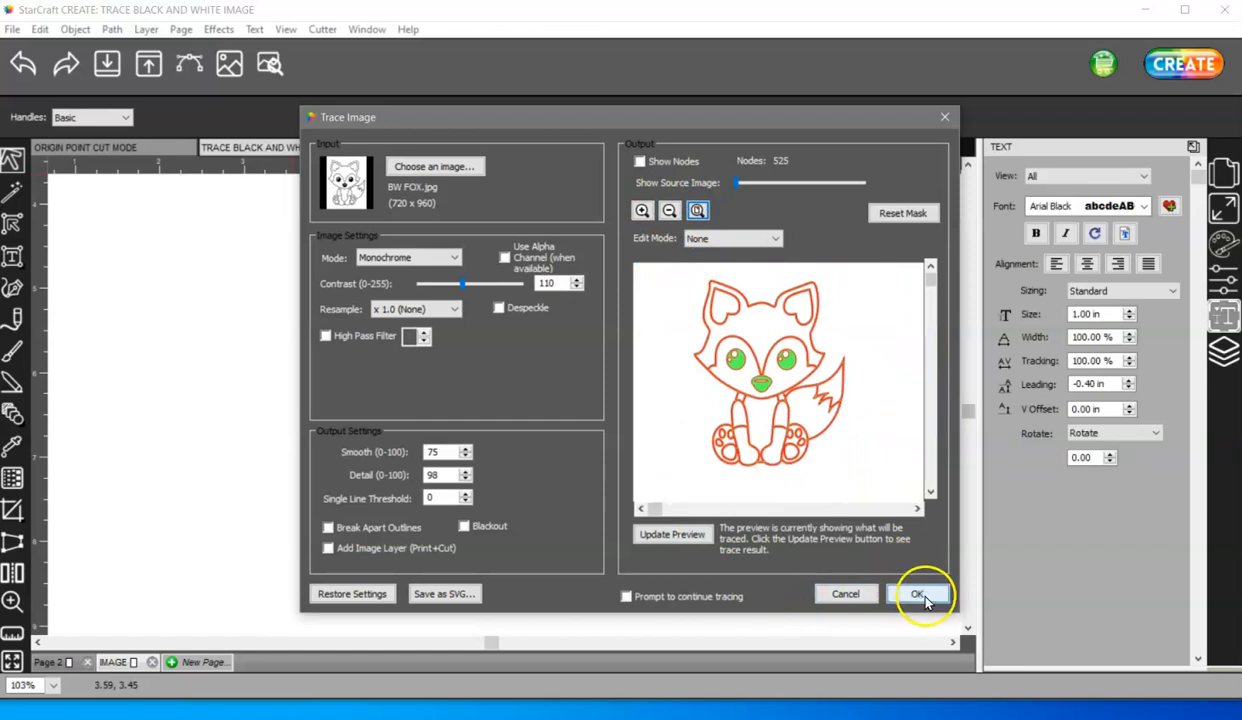
left_click(918, 594)
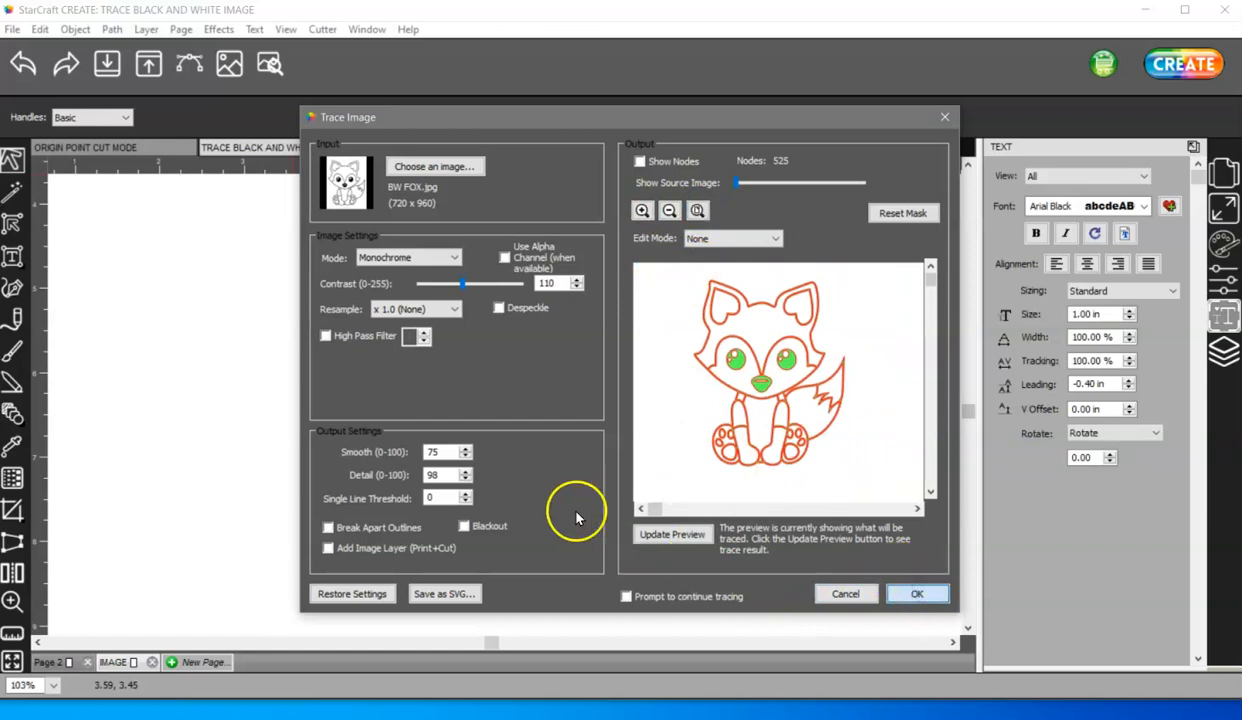
Reposition the traced fox within the mat on the IMAGE page and preview its cut lines
scroll(500, 416, "down", 1)
scroll(490, 425, "down", 3)
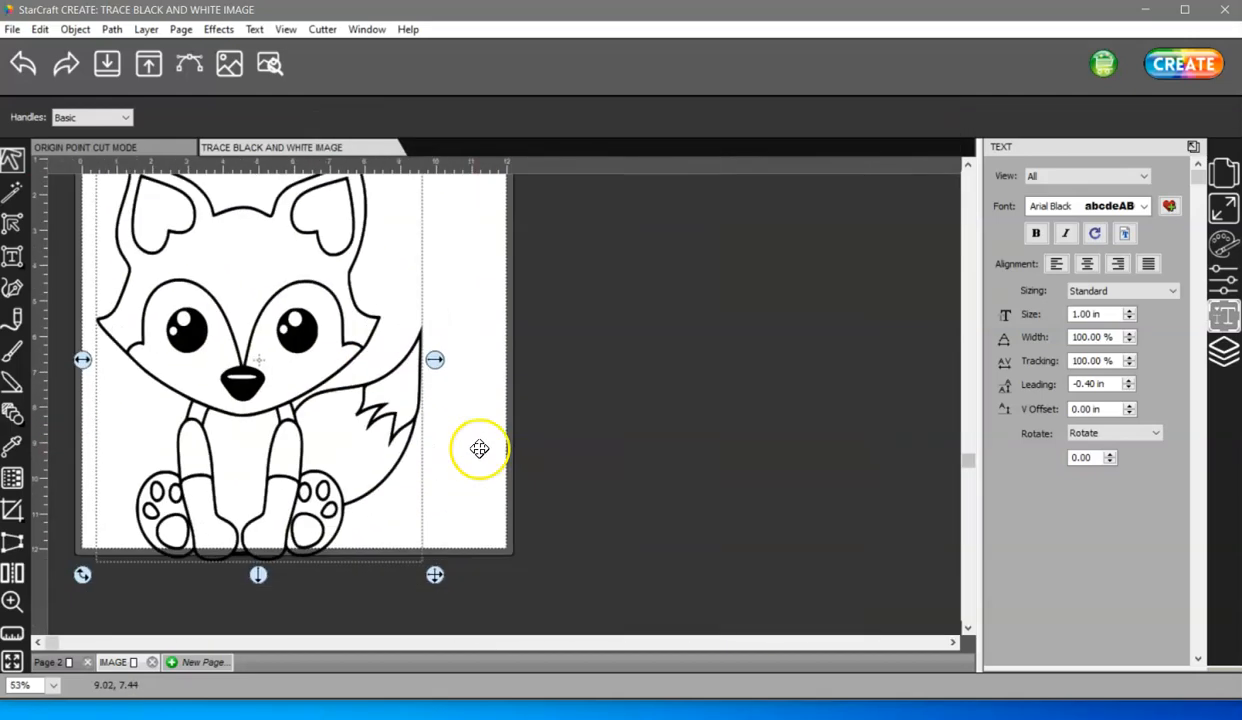
scroll(400, 430, "up", 1)
mouse_move(348, 405)
left_mouse_down()
mouse_move(516, 393)
mouse_move(482, 360)
mouse_move(395, 368)
mouse_move(355, 400)
left_mouse_up()
left_click(270, 63)
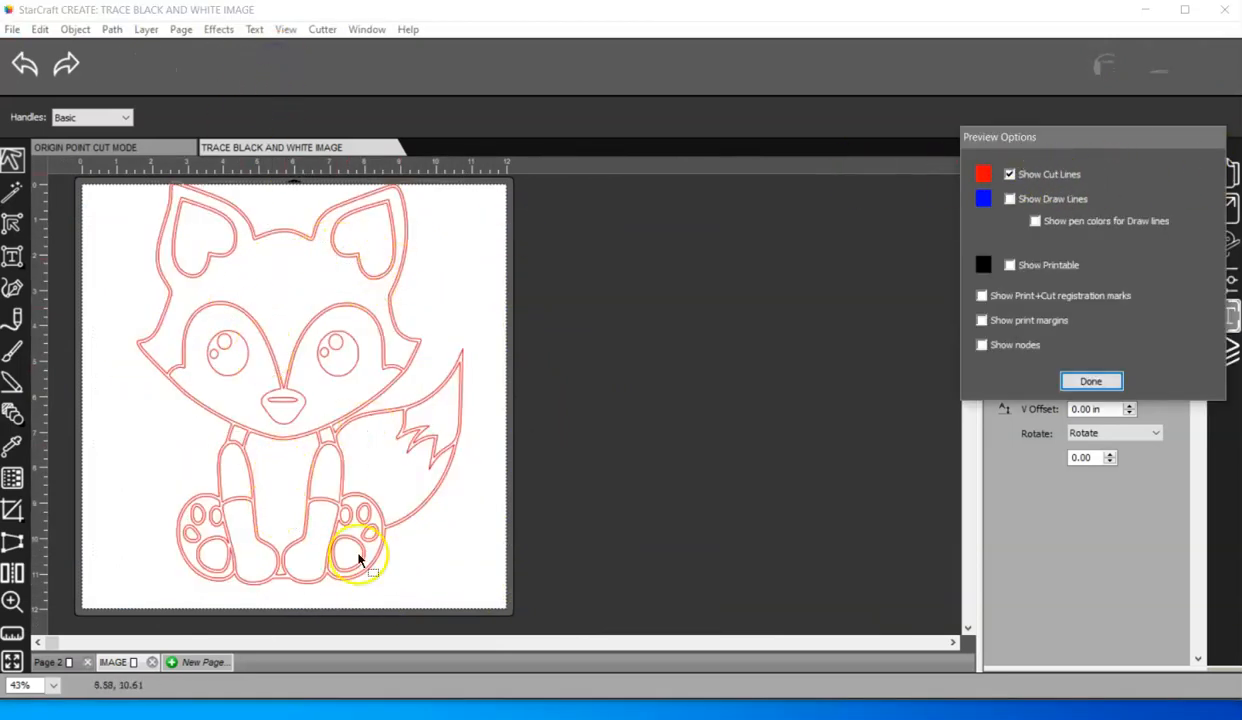
left_click(1098, 382)
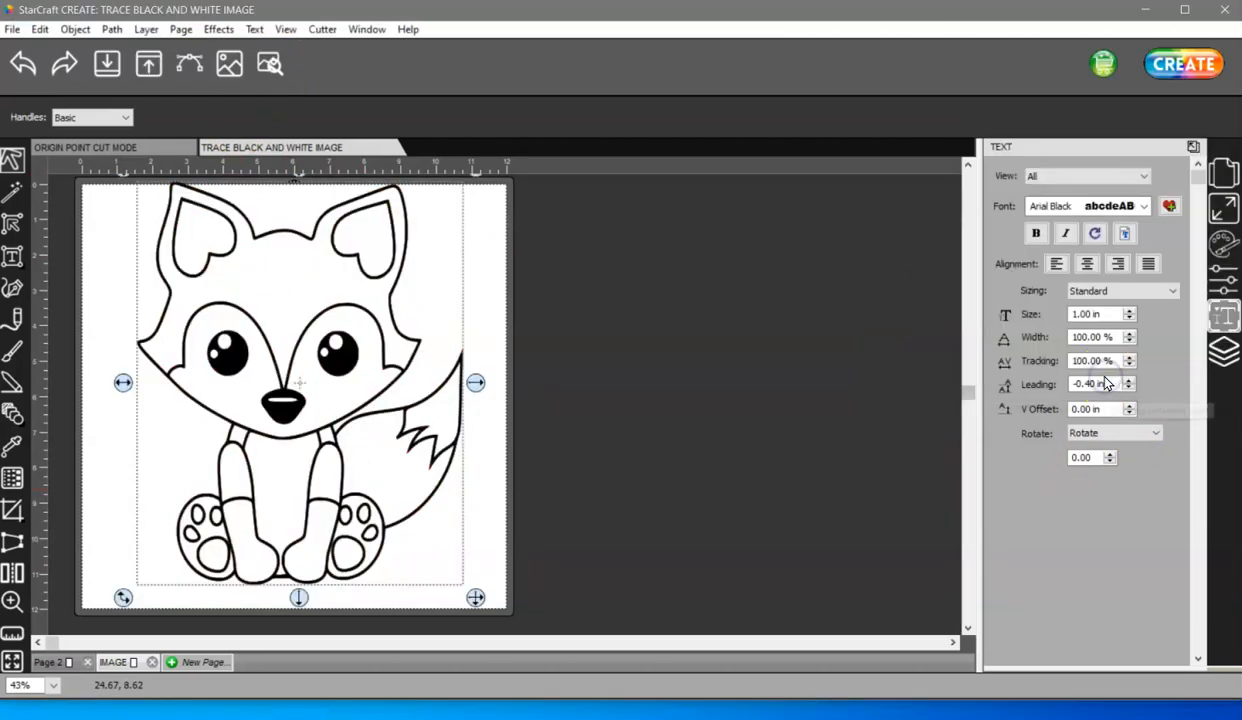
Delete the traced fox from the page and load MARIE.JPG as a new image to trace
mouse_move(378, 385)
left_mouse_down()
mouse_move(380, 341)
mouse_move(816, 389)
left_mouse_up()
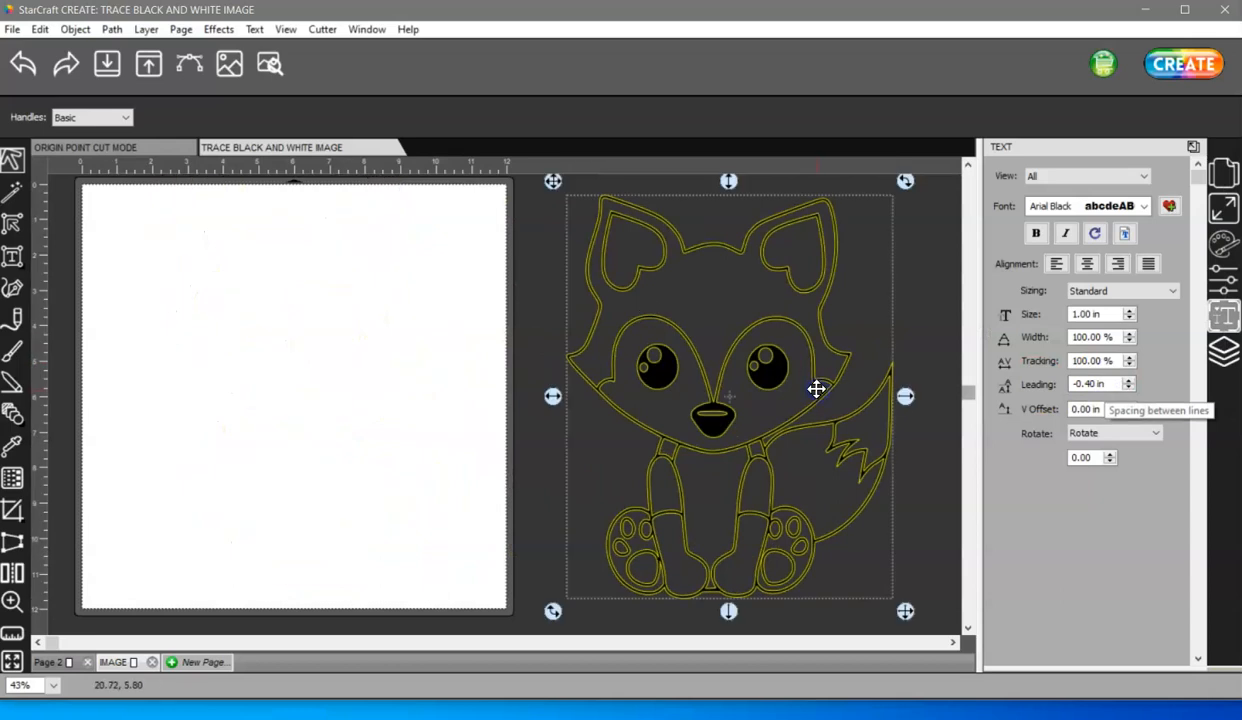
key("Delete")
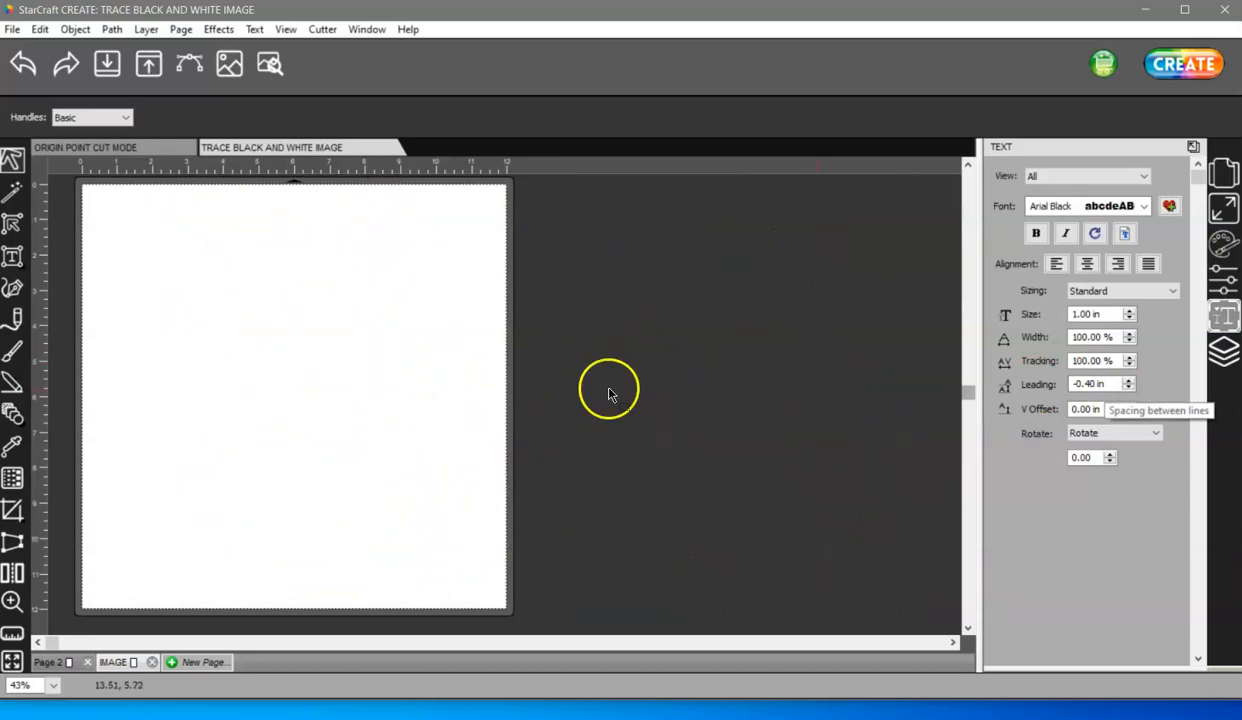
left_click(192, 63)
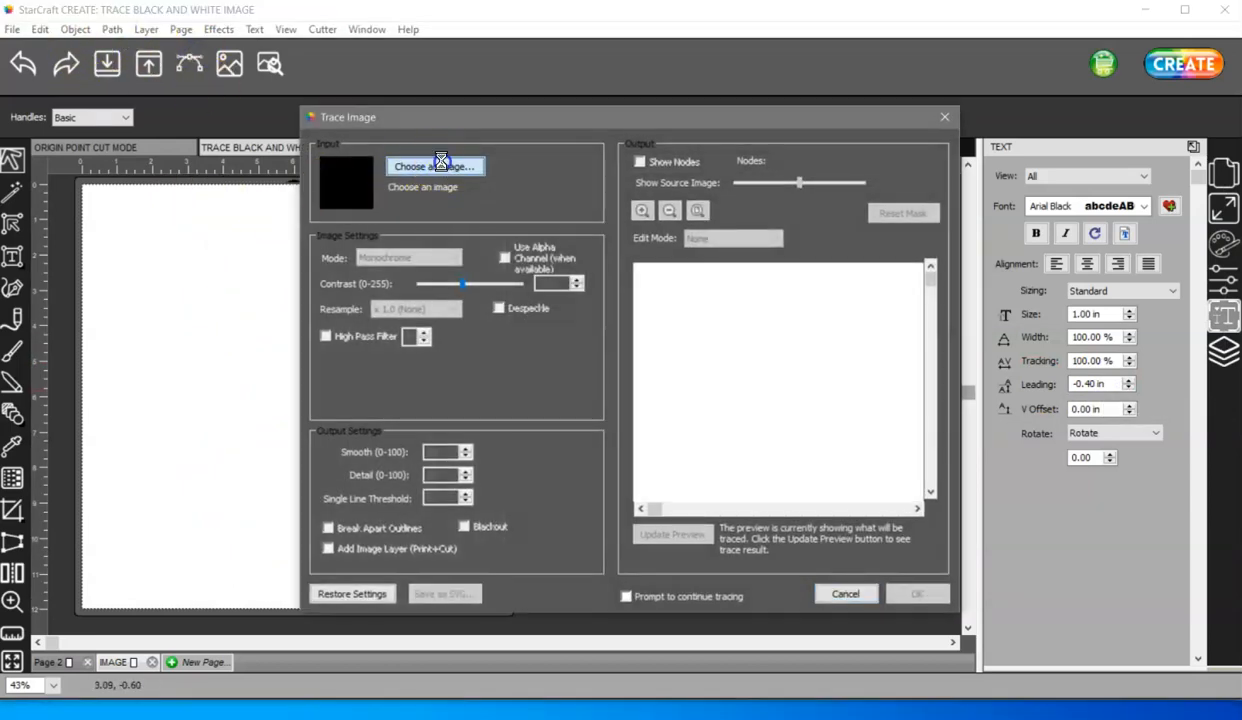
left_click(436, 166)
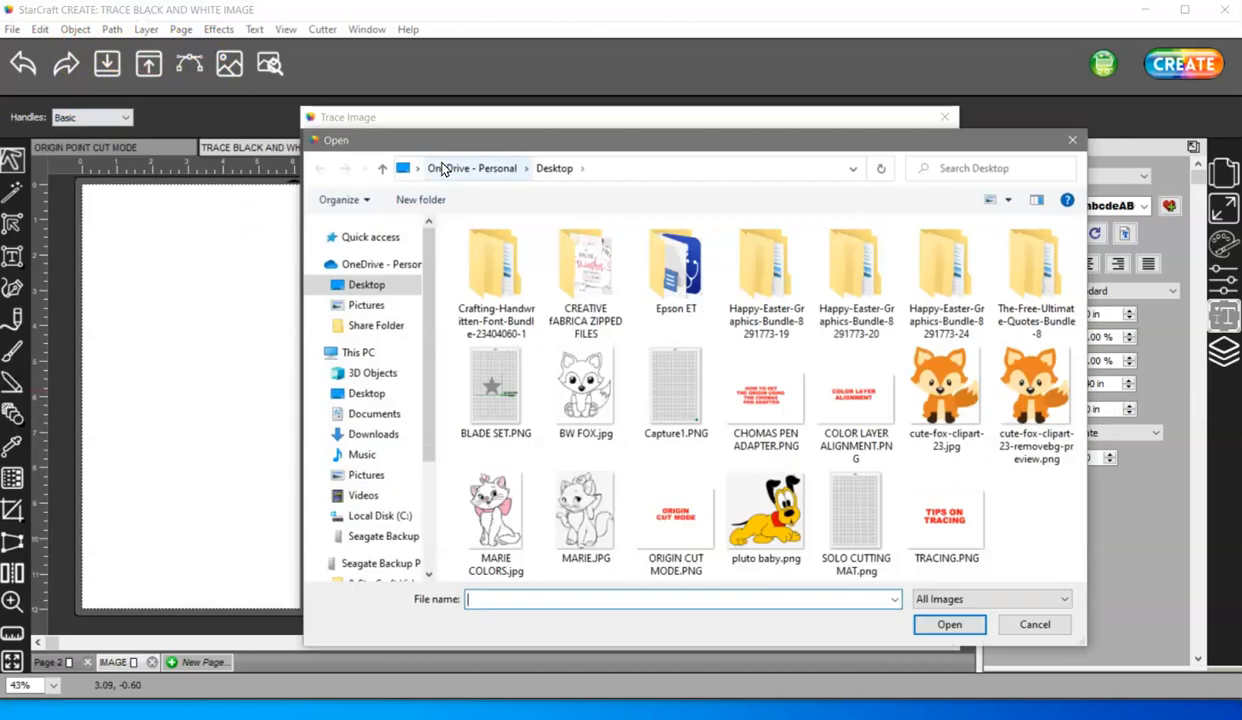
left_click(587, 510)
double_click(587, 510)
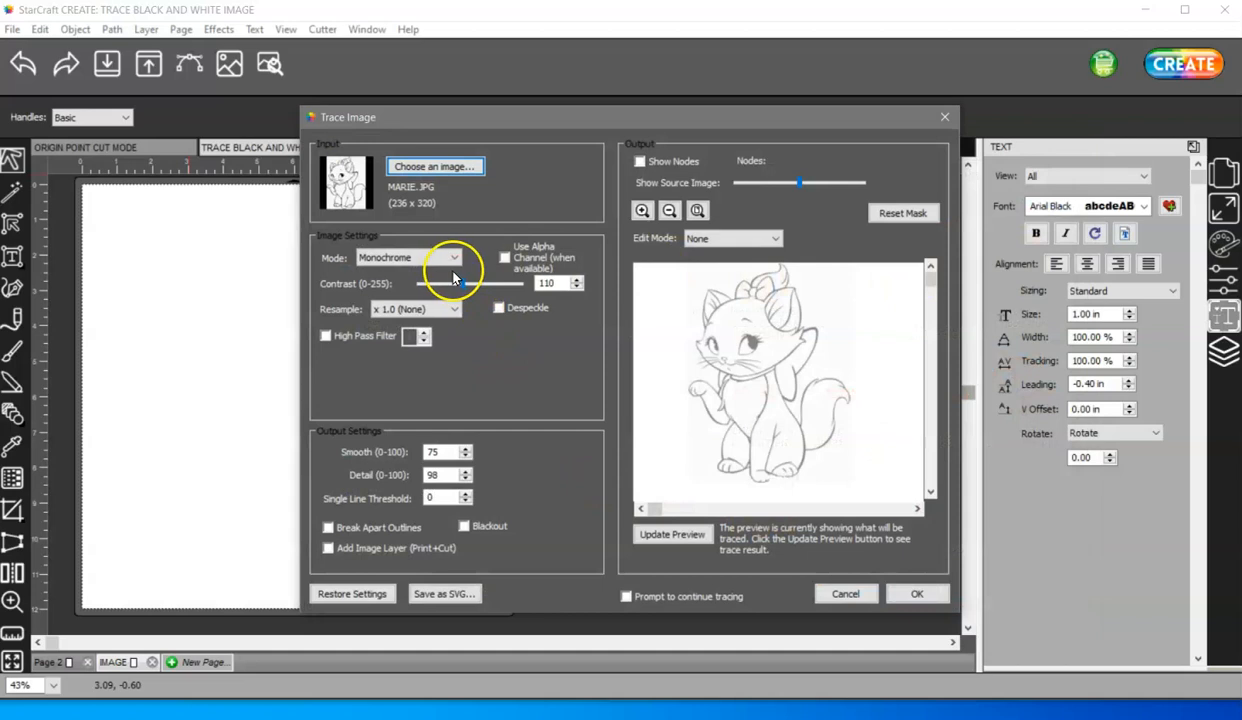
Update the trace preview of the kitten, hide the source image and examine the ear and face outlines up close
left_click(686, 534)
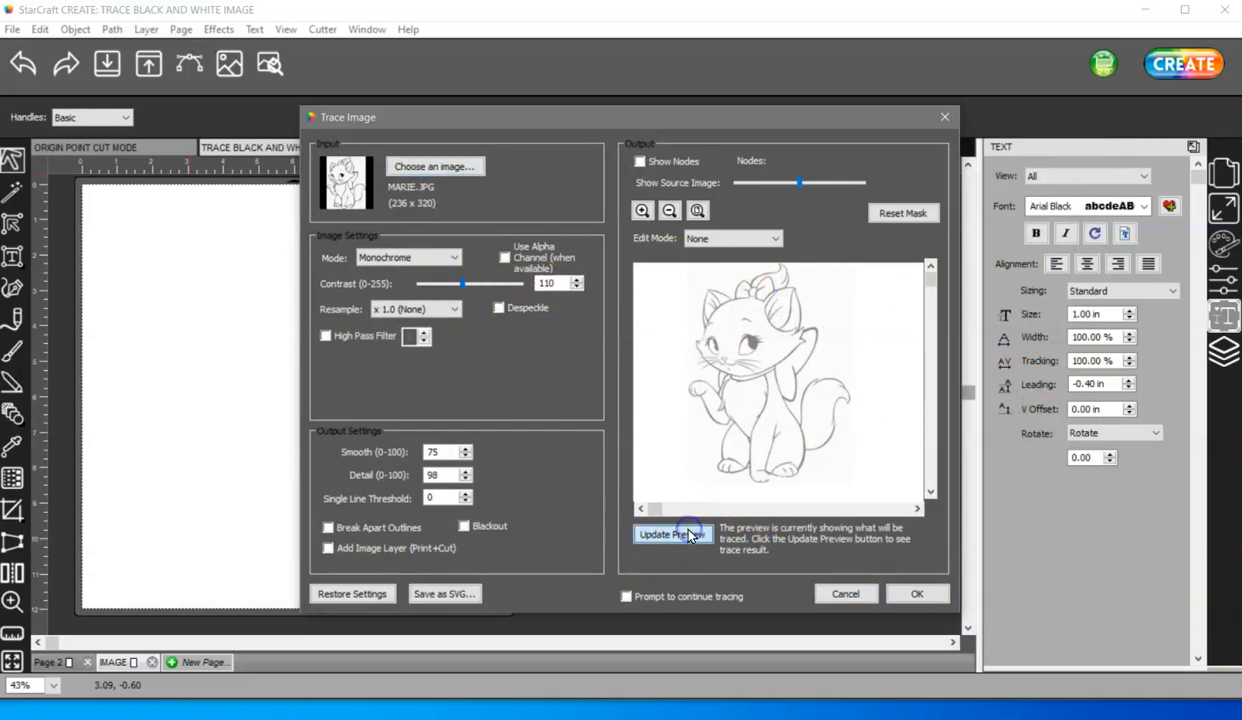
left_click(641, 212)
left_click(641, 212)
left_click(641, 213)
left_click(641, 215)
left_click(641, 212)
left_click(641, 212)
left_click(641, 212)
left_click(641, 212)
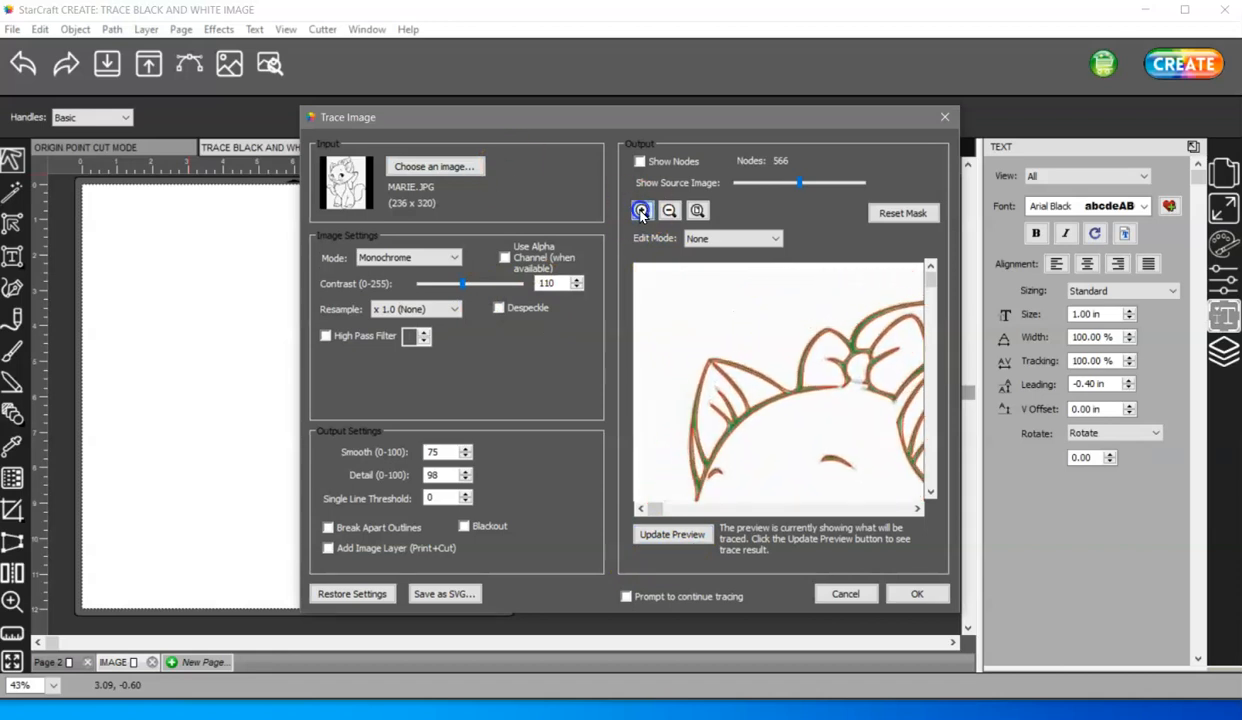
left_click(641, 212)
mouse_move(797, 187)
left_mouse_down()
mouse_move(742, 185)
mouse_move(722, 198)
left_mouse_up()
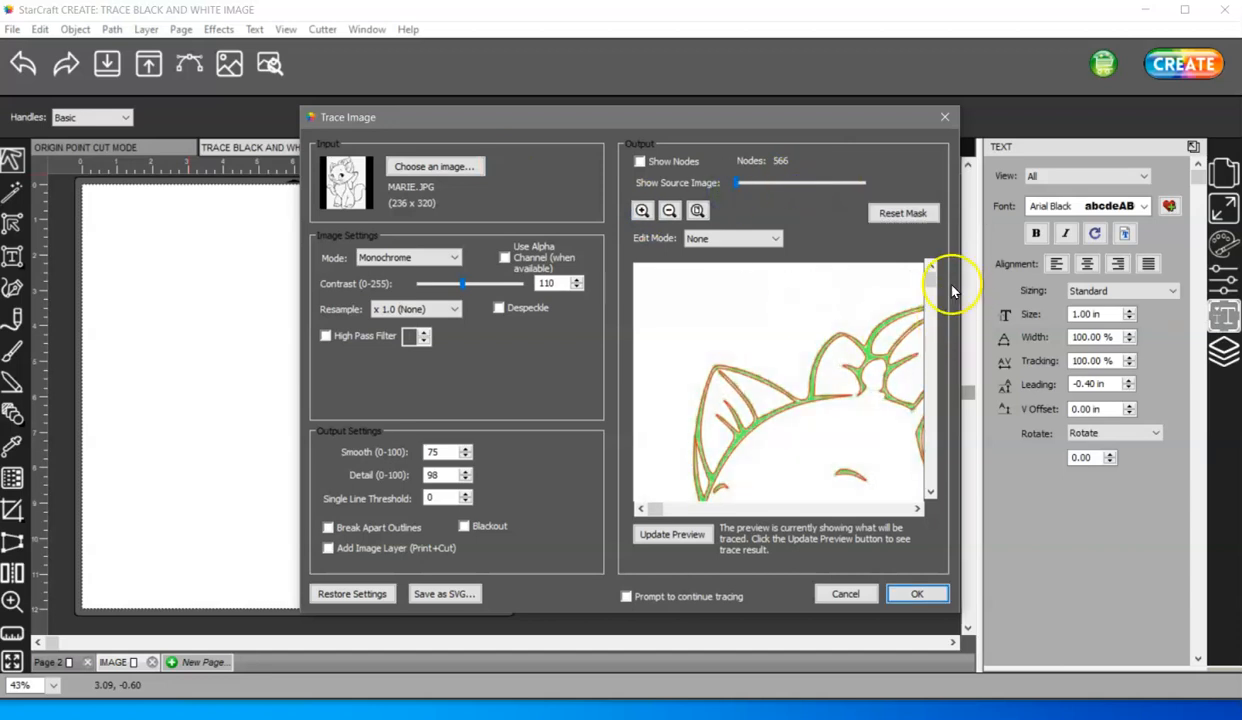
left_click_drag(931, 284, 931, 328)
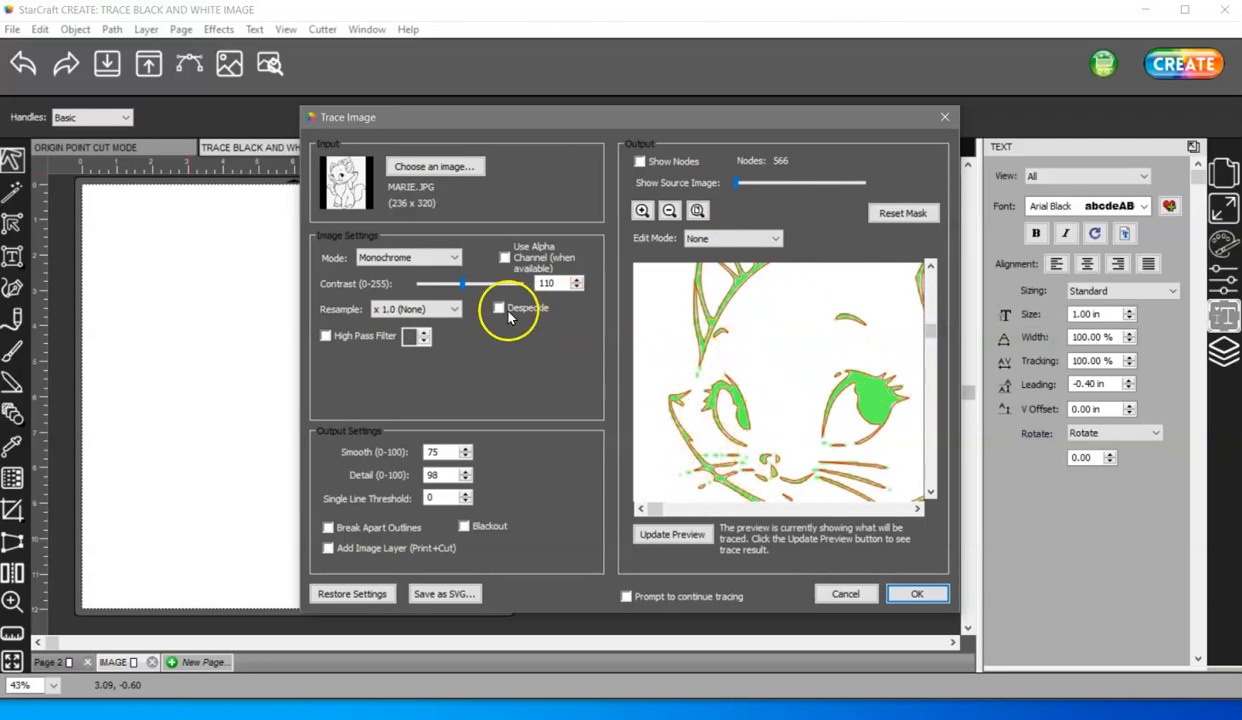
Try several contrast levels, settle on 180, update the preview and check the outlines from the face down to the paws
left_click_drag(493, 286, 498, 286)
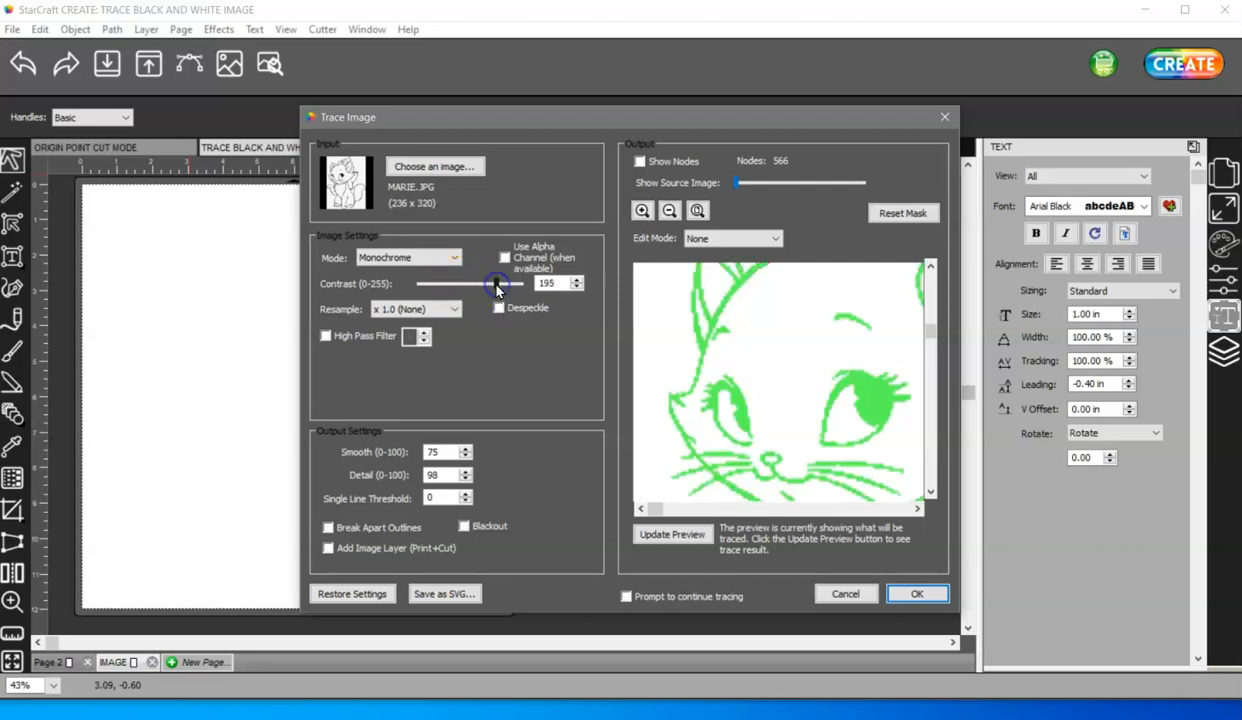
left_click(493, 287)
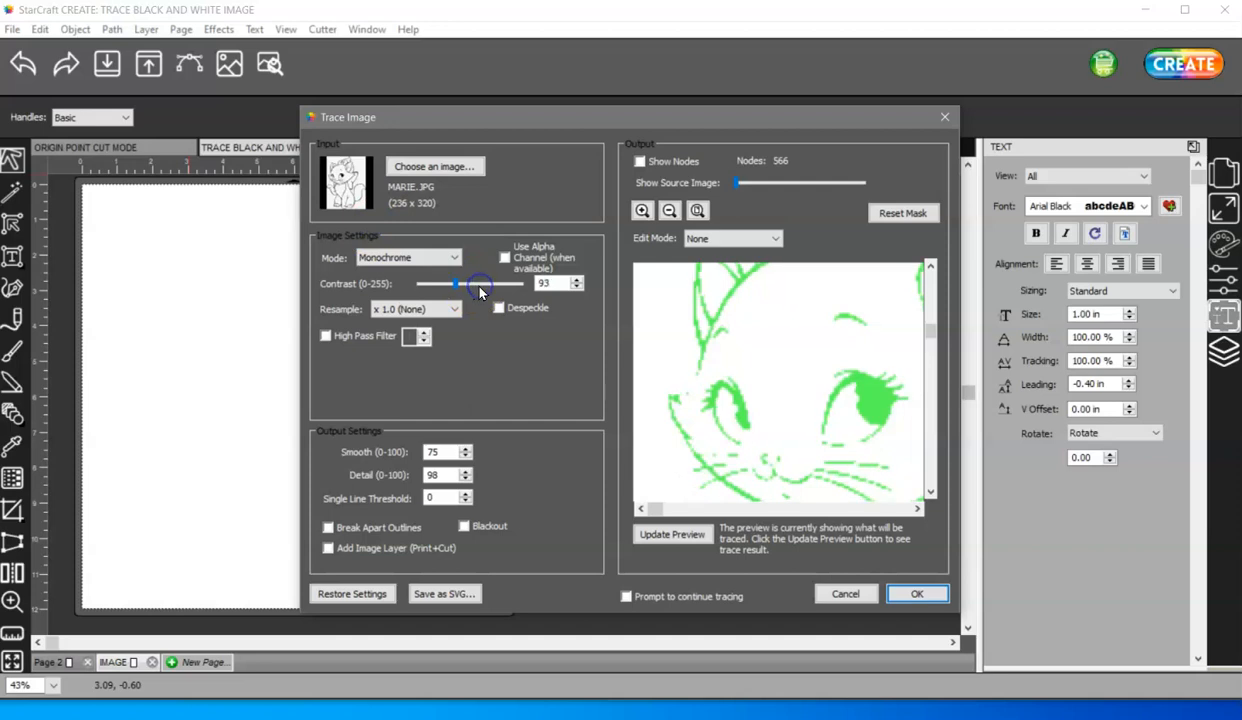
left_click(482, 287)
left_click(486, 287)
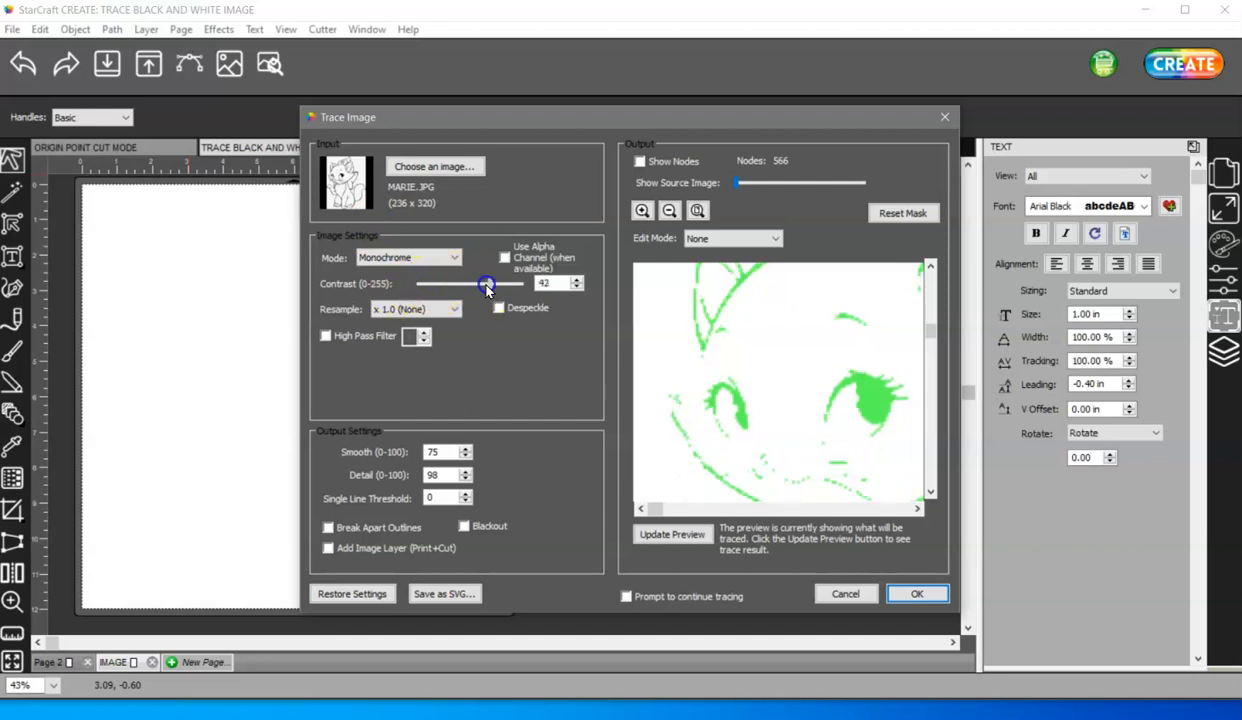
left_click(488, 287)
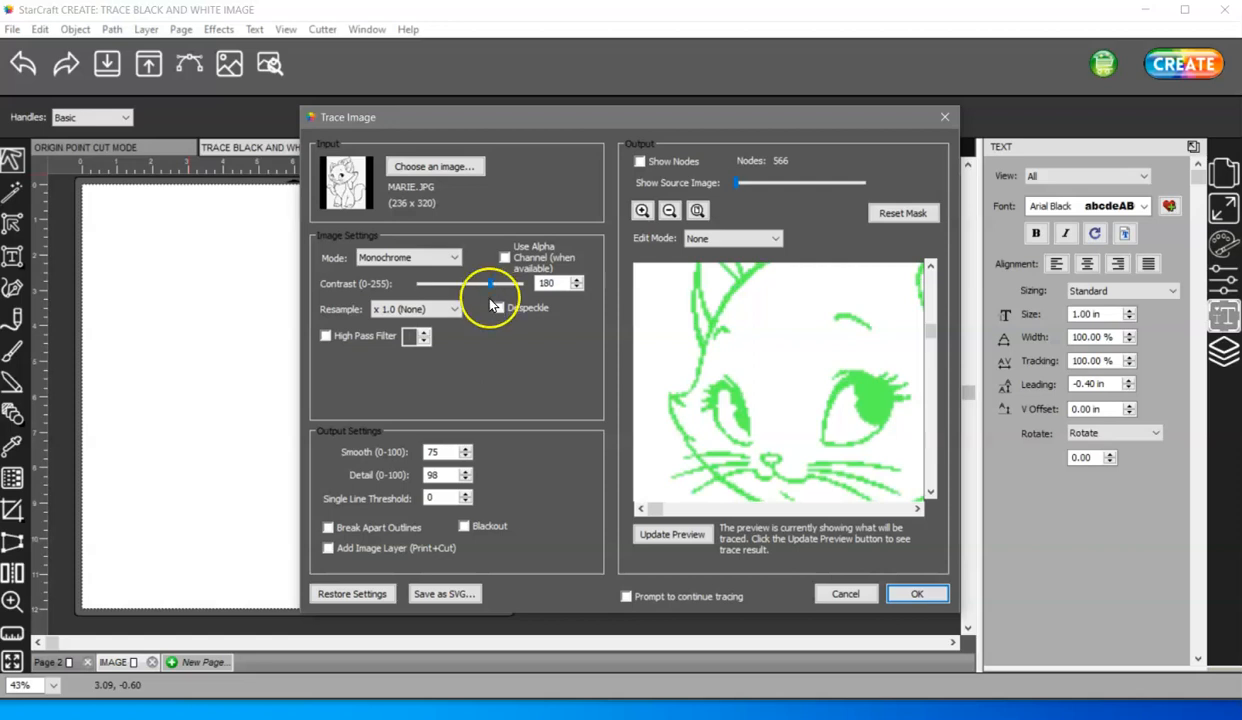
left_click(691, 535)
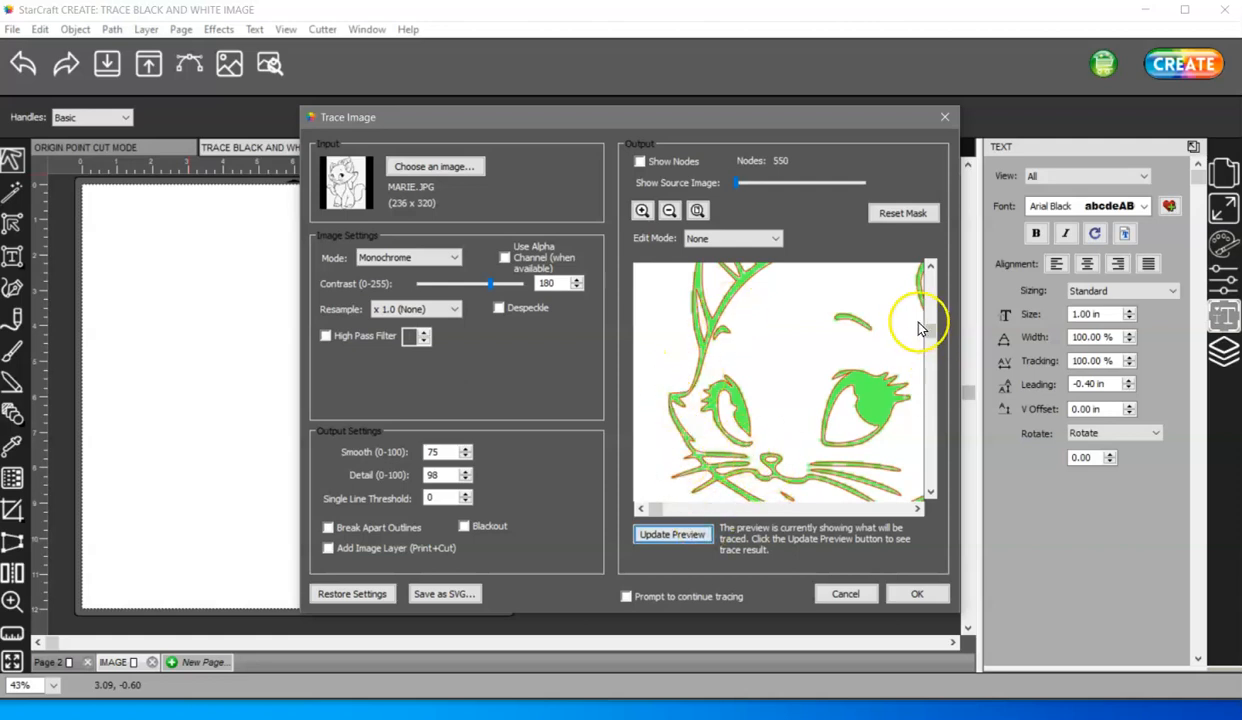
left_click_drag(930, 333, 931, 471)
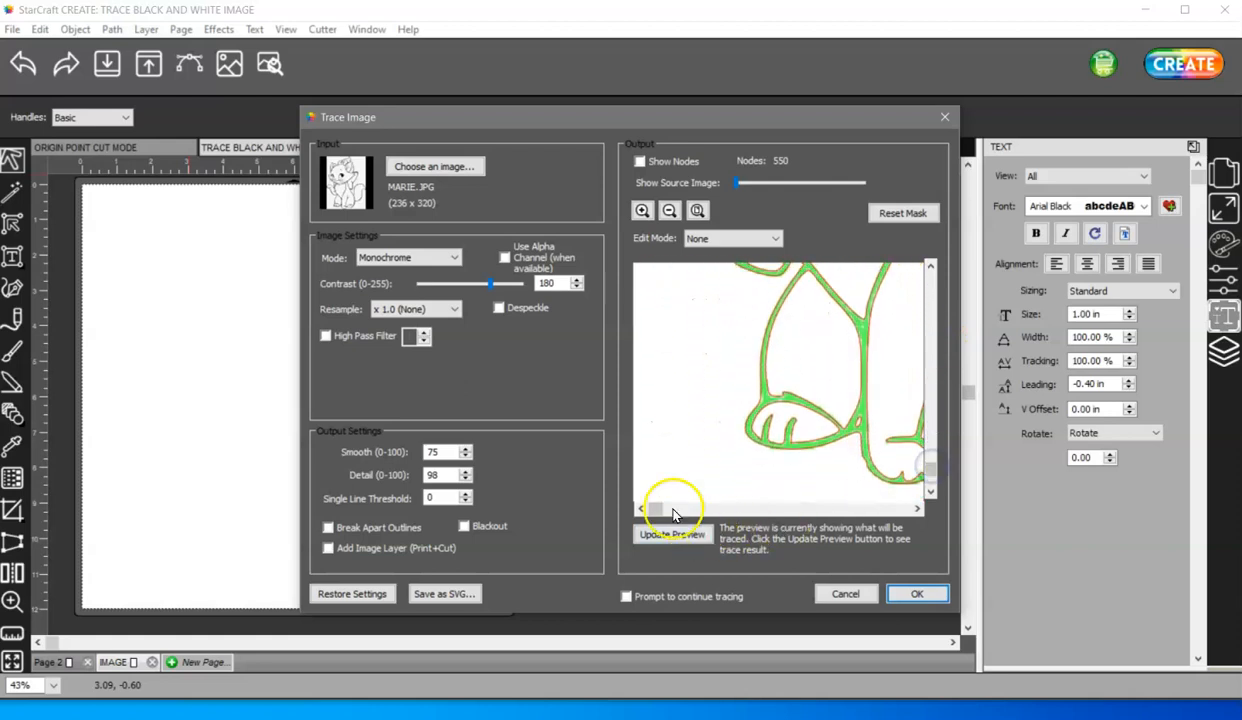
left_click_drag(657, 511, 801, 509)
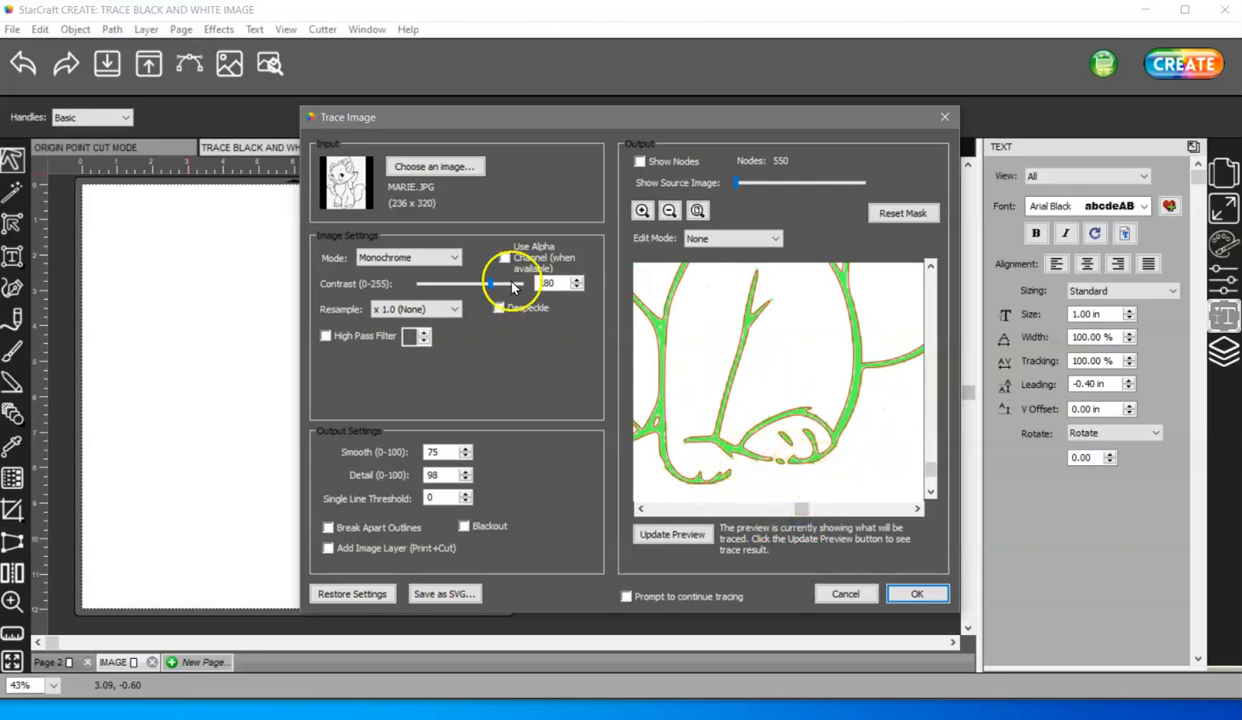
Try trace contrasts of 195 and 214, updating the preview for each to compare the paw outlines
left_click(577, 280)
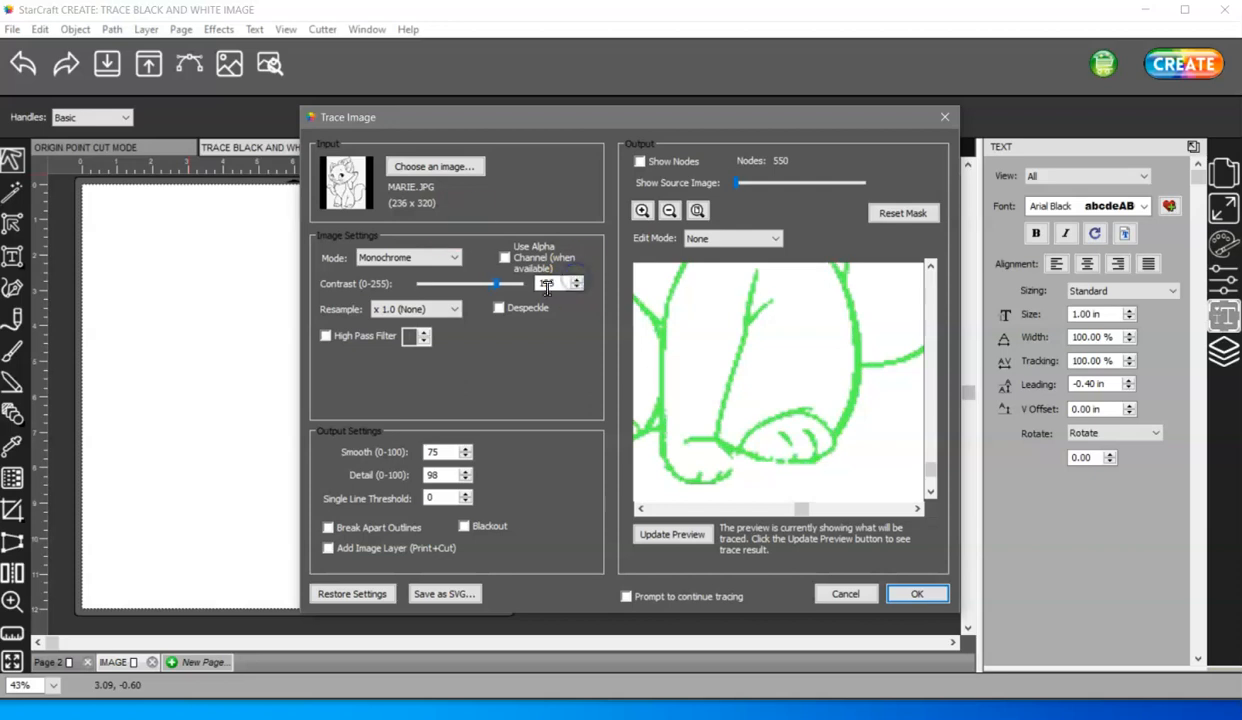
left_click(687, 535)
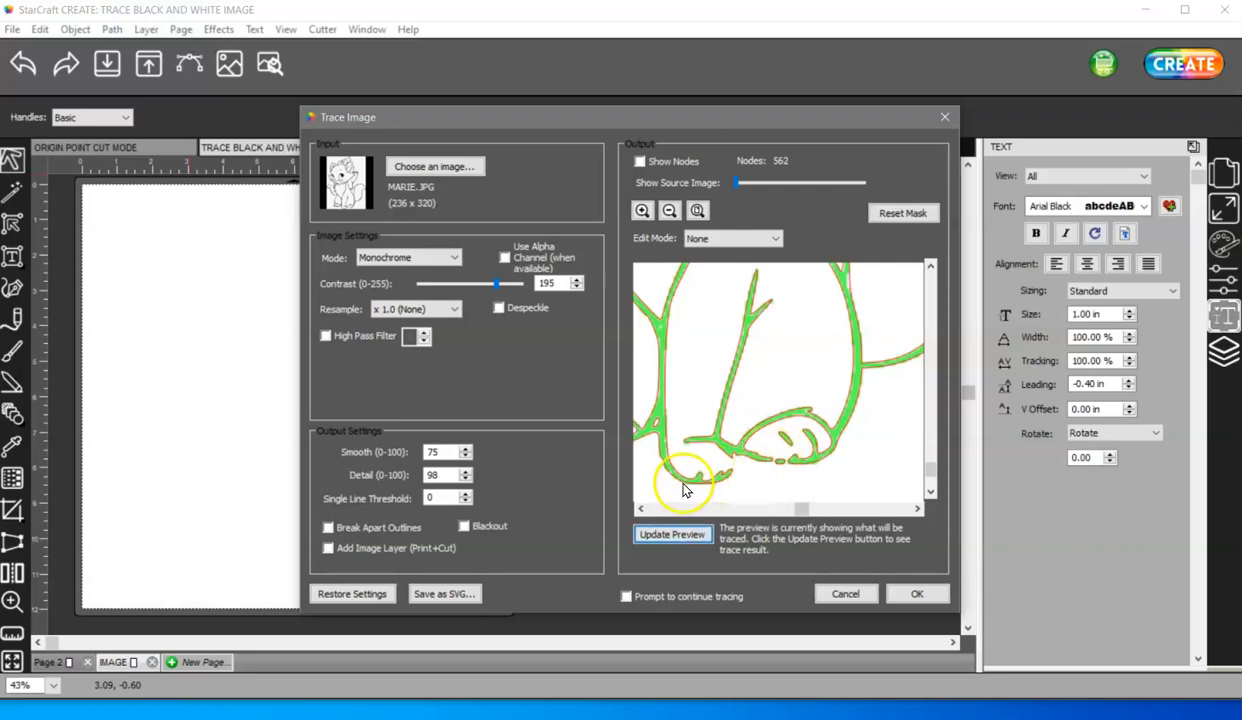
left_click_drag(501, 286, 504, 287)
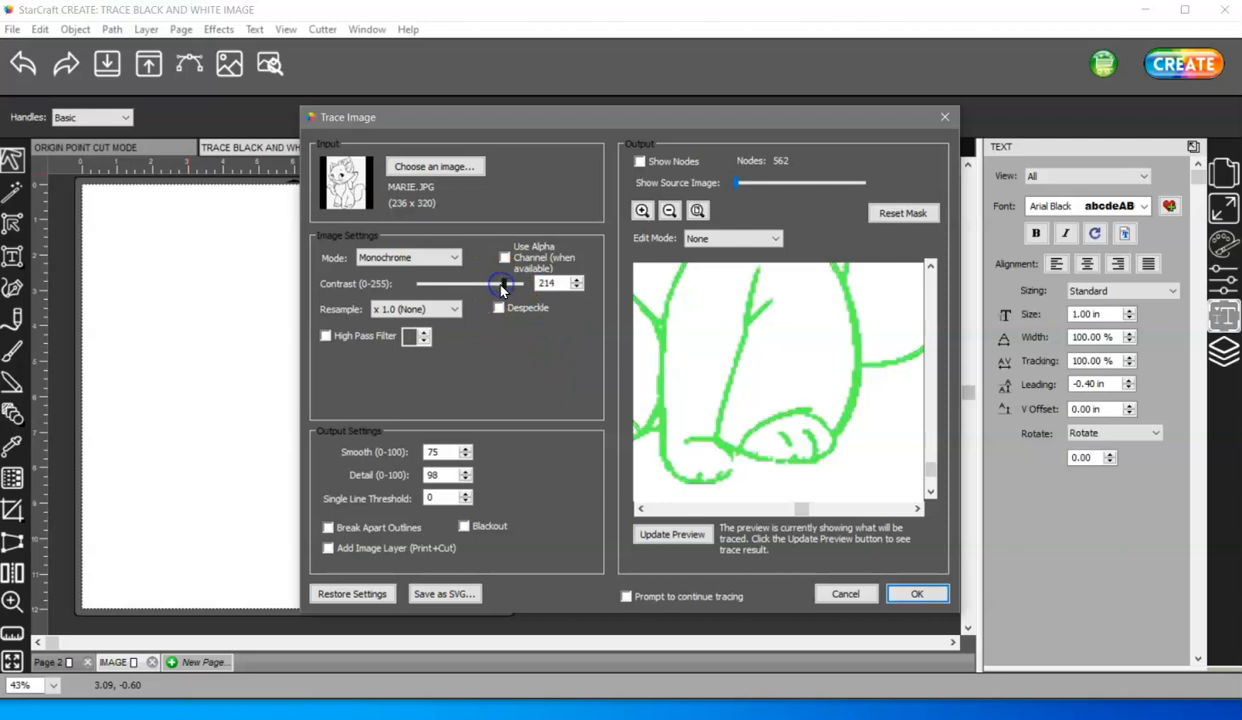
left_click(700, 536)
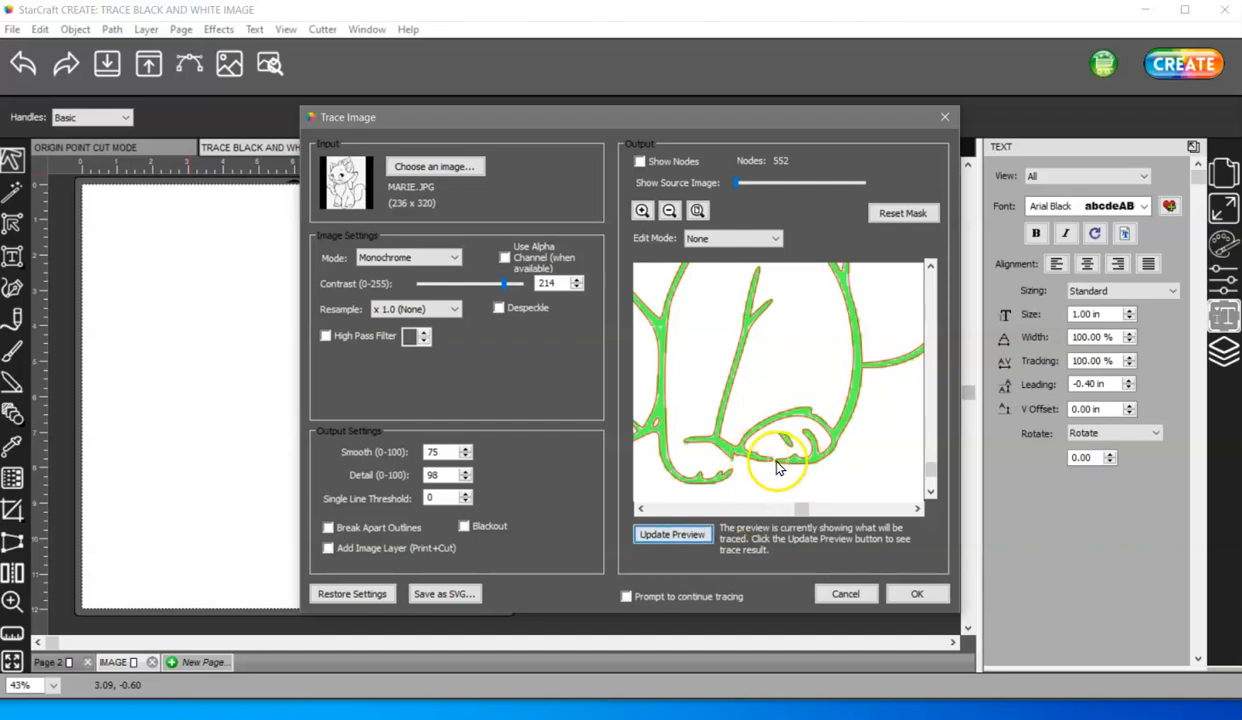
Check the outlines around the kitten's ears and bow, and try a trace contrast of 240 with an updated preview
left_click_drag(931, 471, 929, 302)
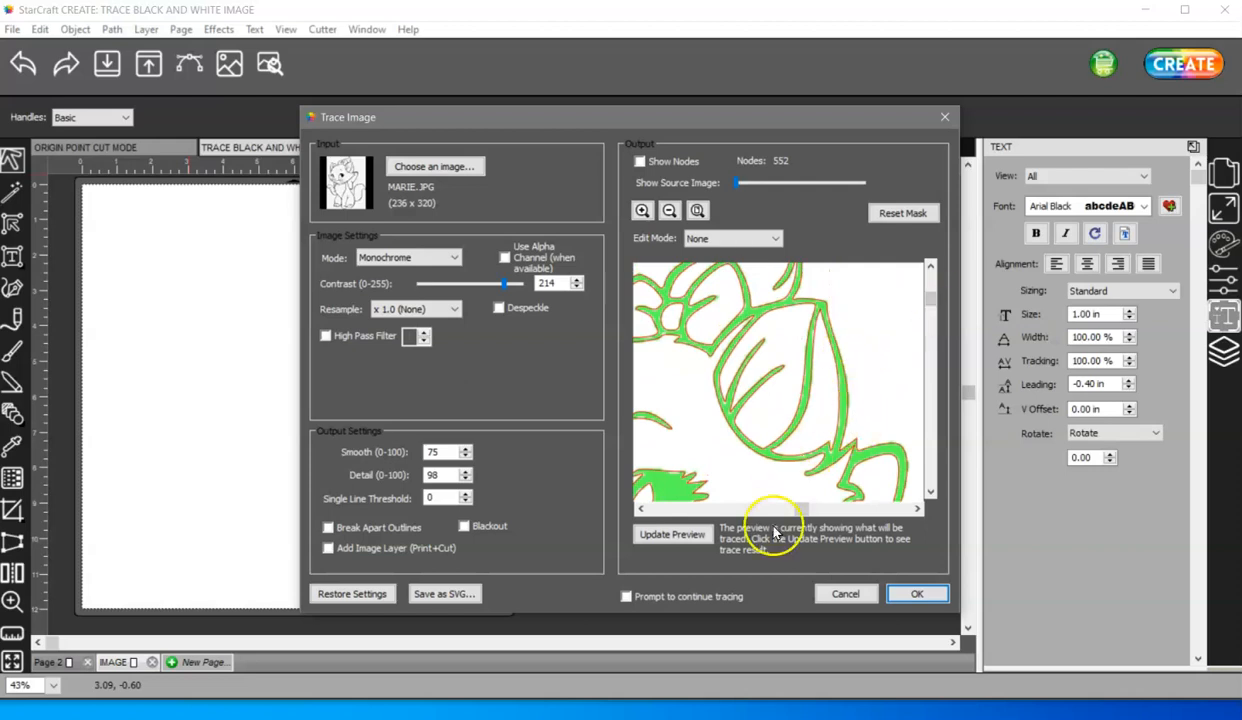
left_click_drag(801, 511, 652, 527)
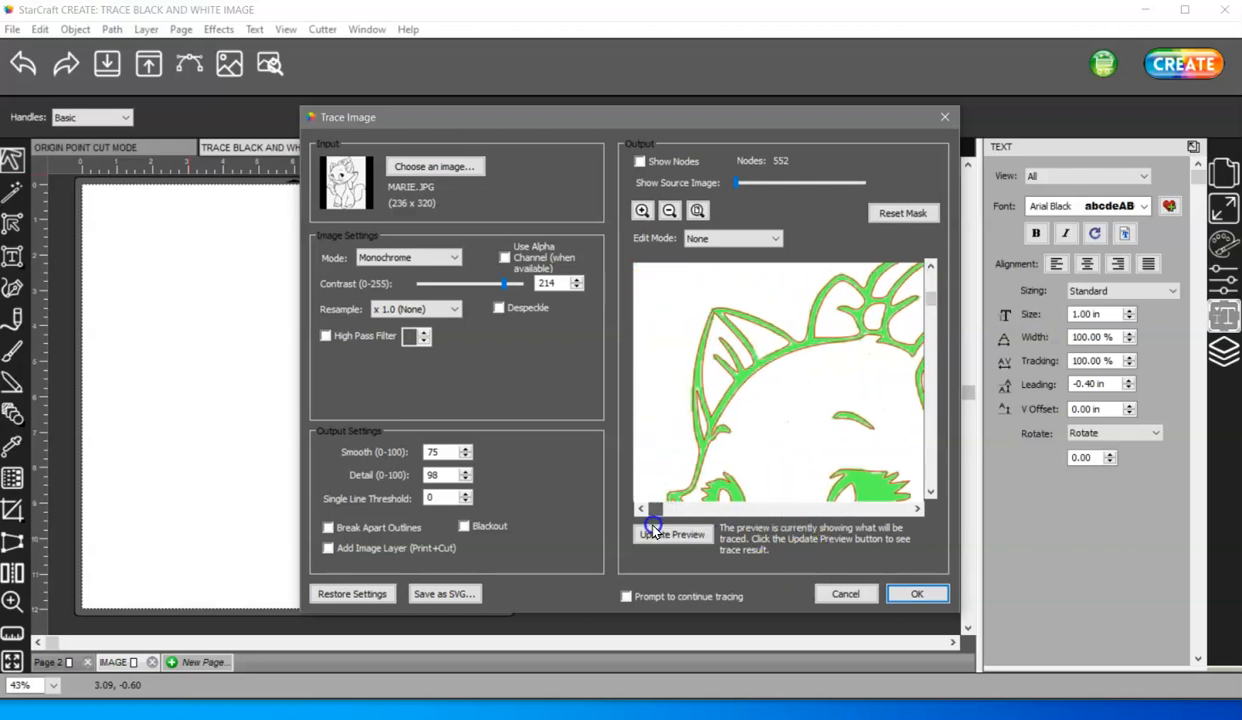
left_click_drag(505, 288, 516, 284)
left_click(692, 536)
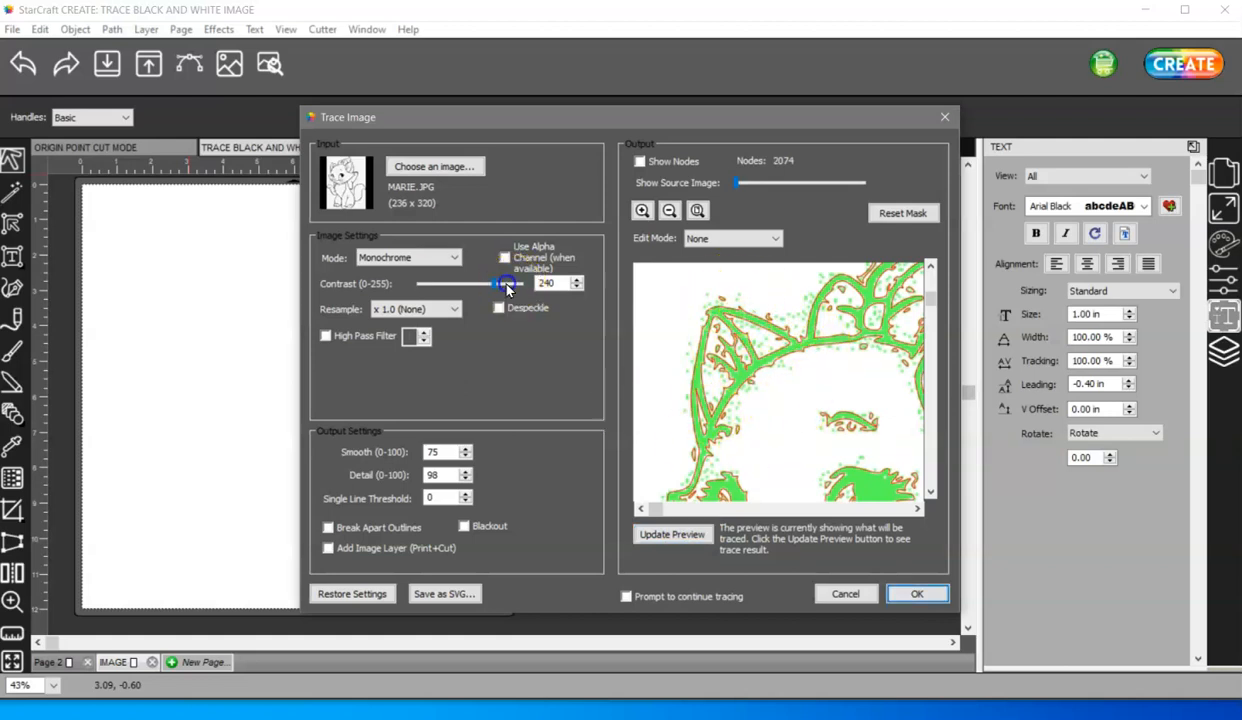
Set the trace contrast to 190, update the preview, view the whole kitten and accept the trace
left_click_drag(506, 286, 502, 286)
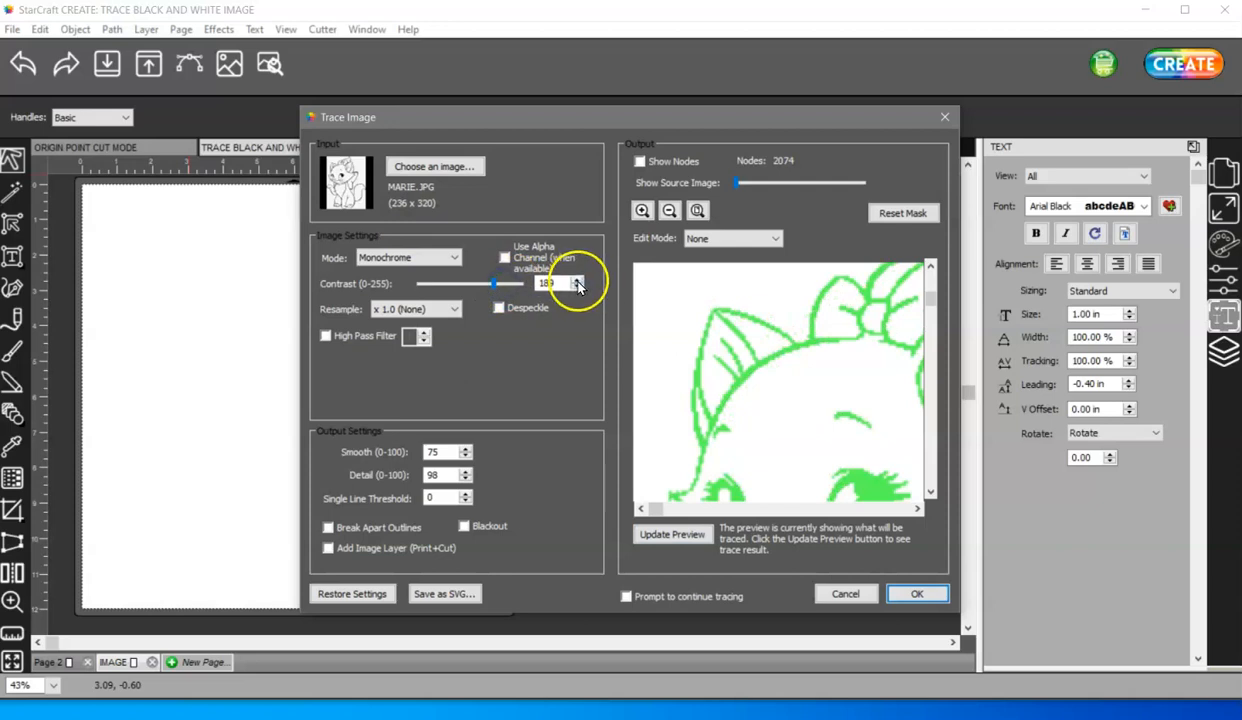
left_click(687, 537)
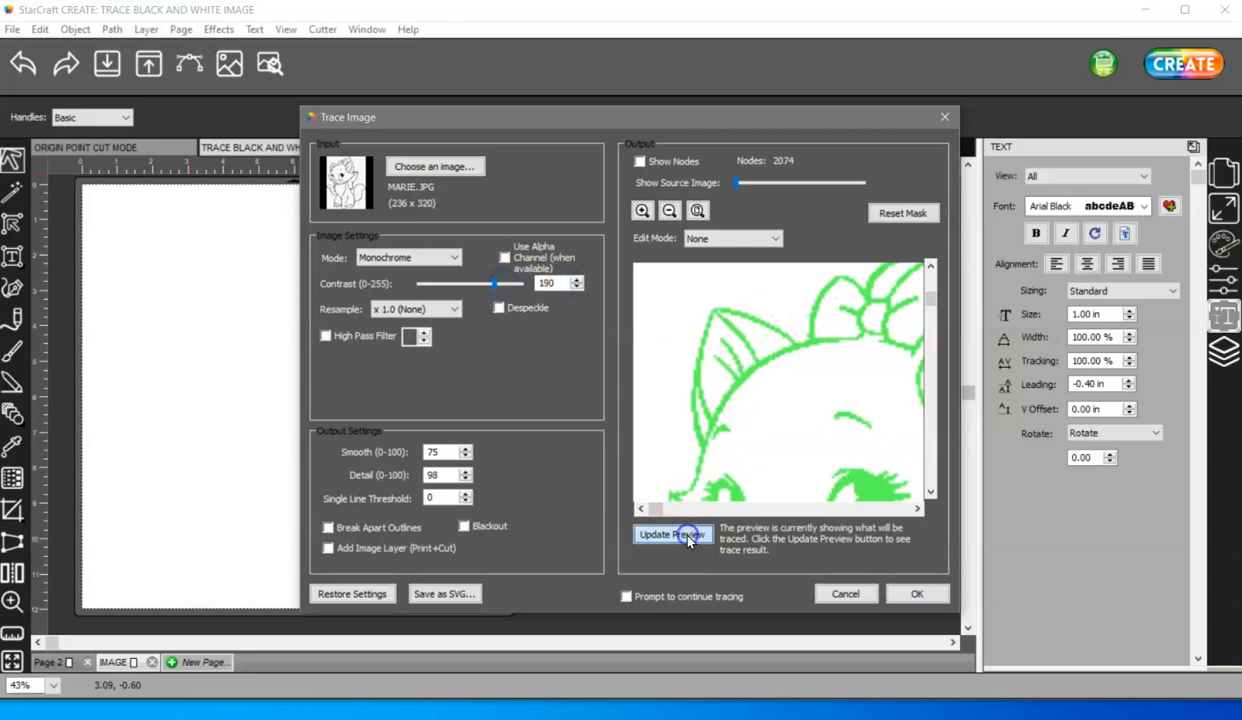
left_click(698, 211)
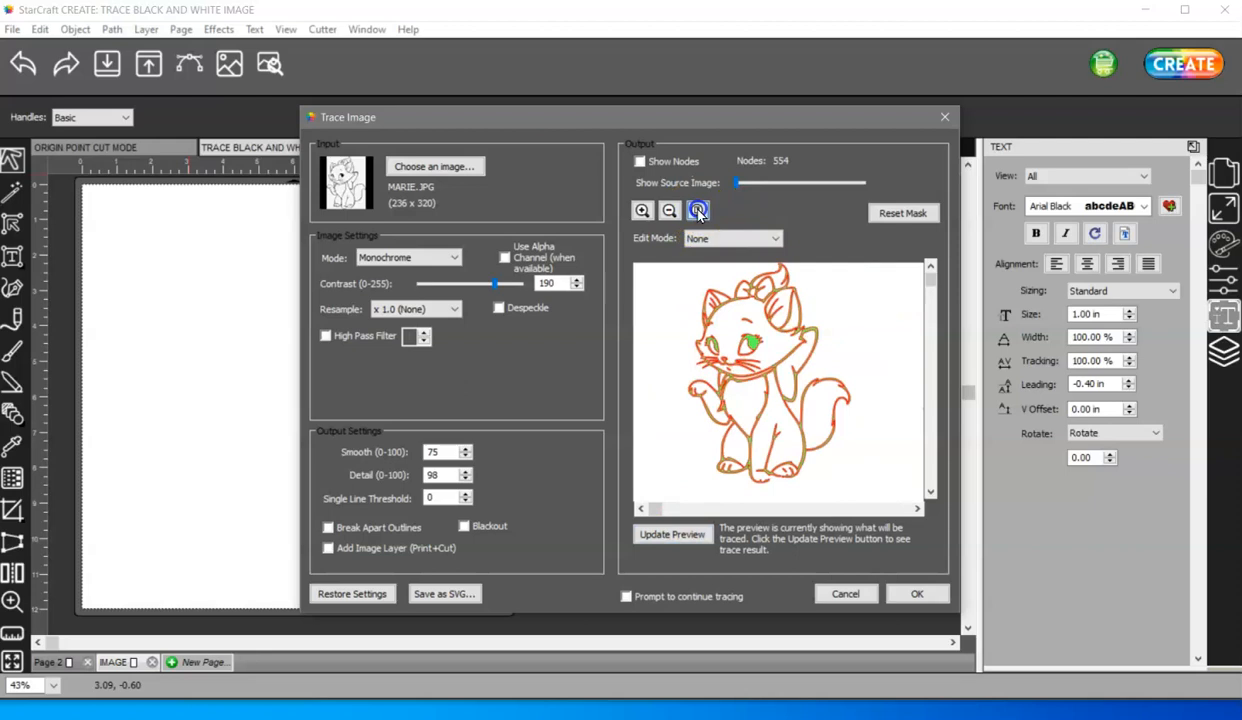
left_click(932, 594)
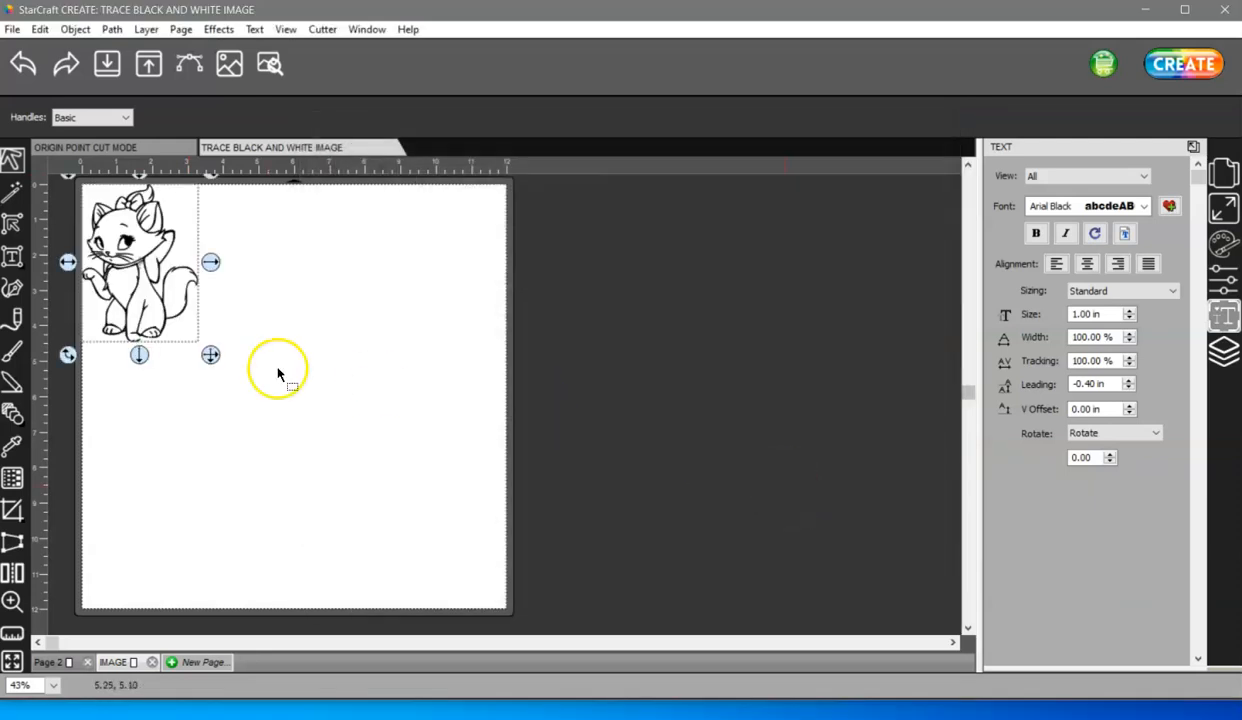
Enlarge the traced kitten to nearly the mat's width, check its lines, and delete it from the page
left_click_drag(210, 355, 466, 615)
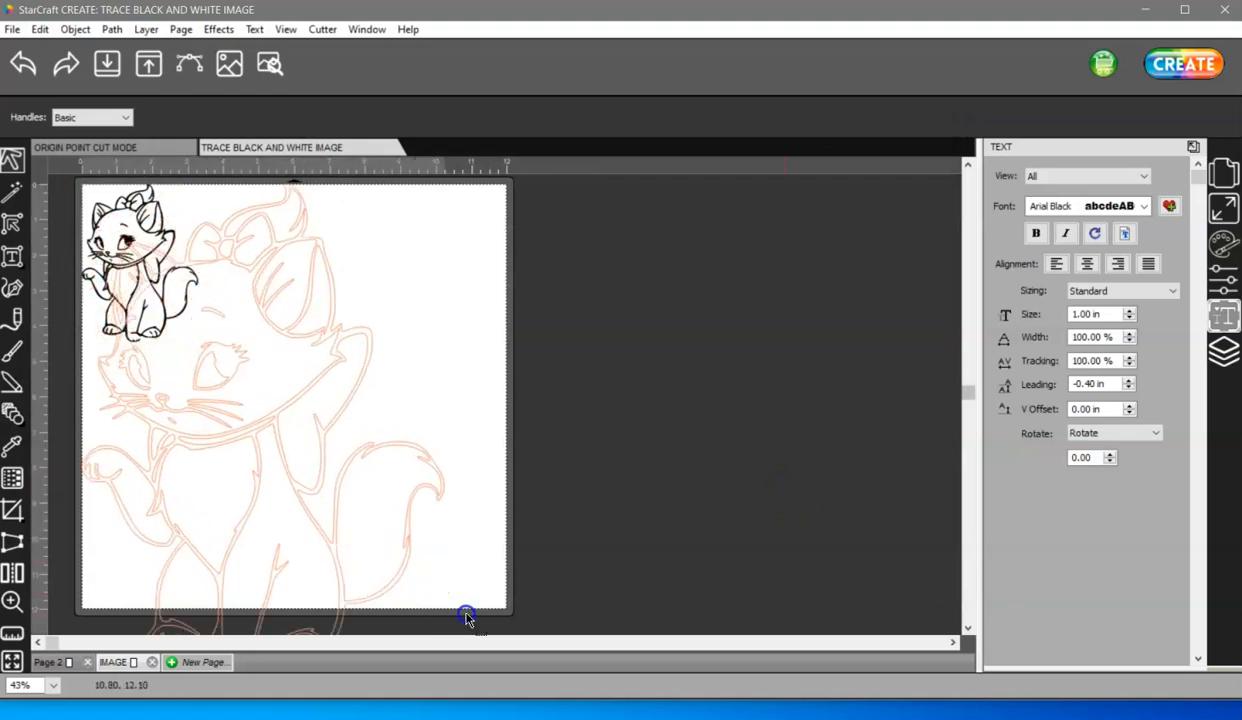
left_click_drag(352, 382, 352, 382)
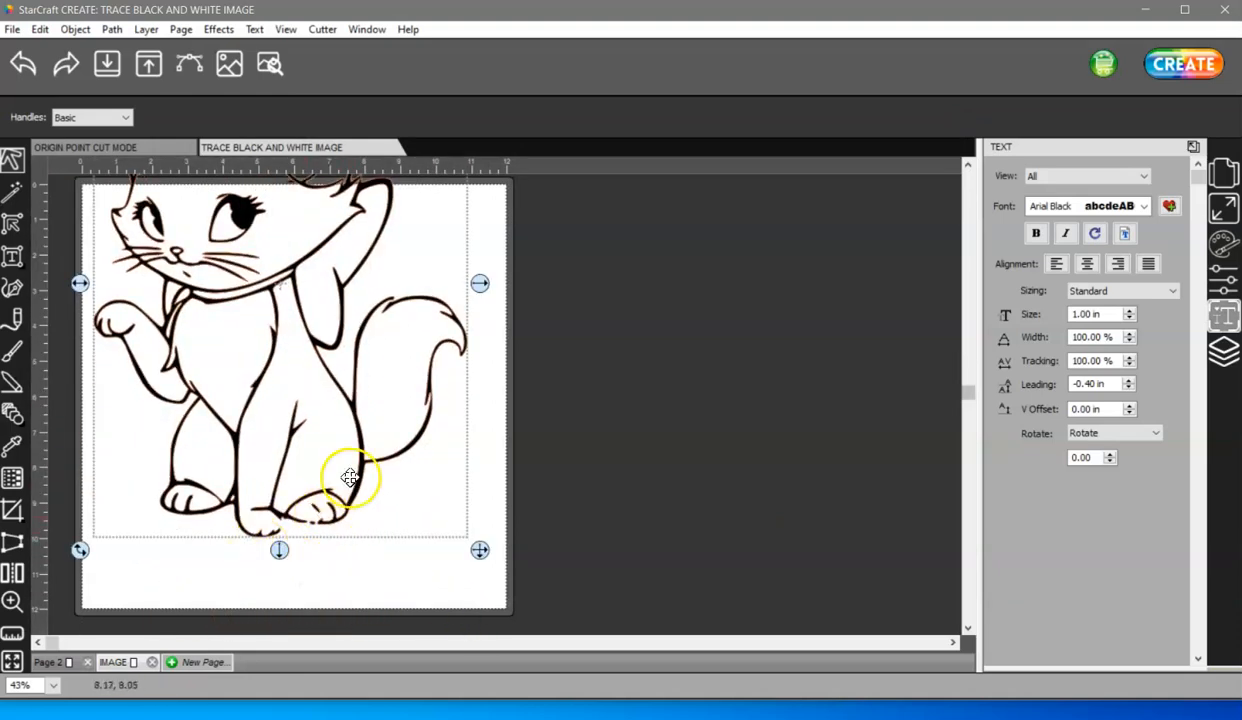
left_click_drag(368, 463, 175, 300)
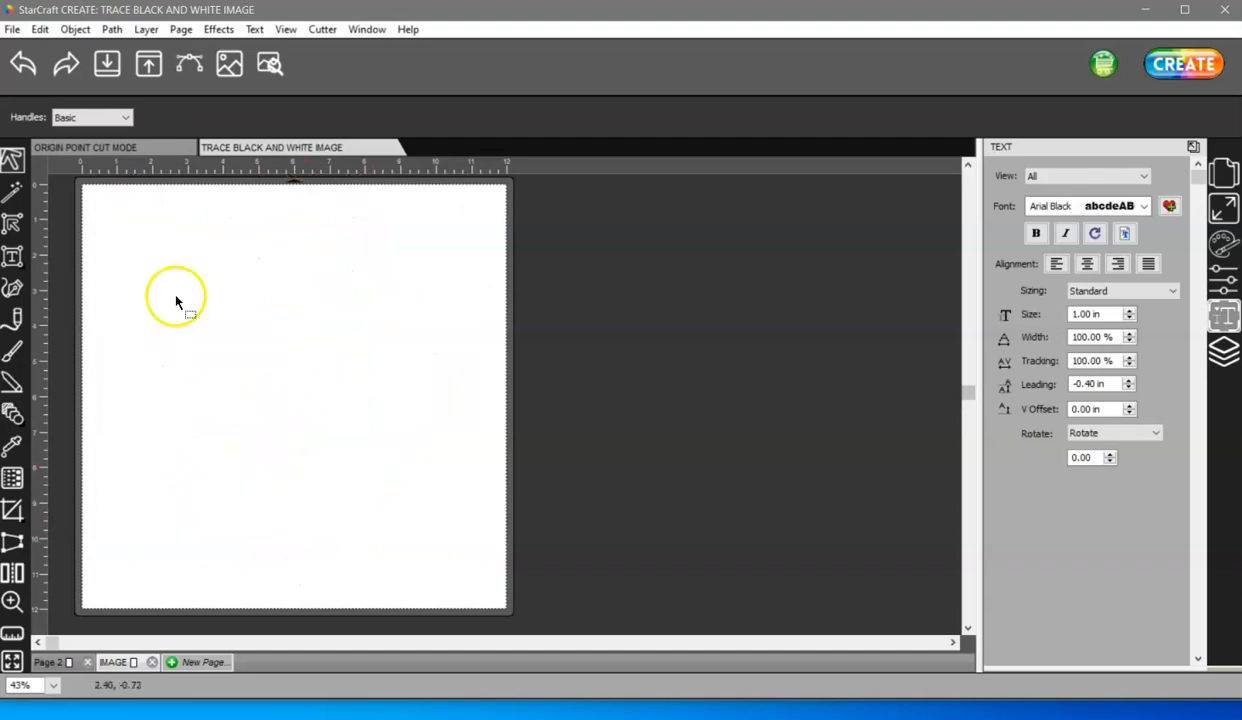
Start a new image trace of MARIE.JPG and update the preview with the contrast kept at 190
left_click(178, 62)
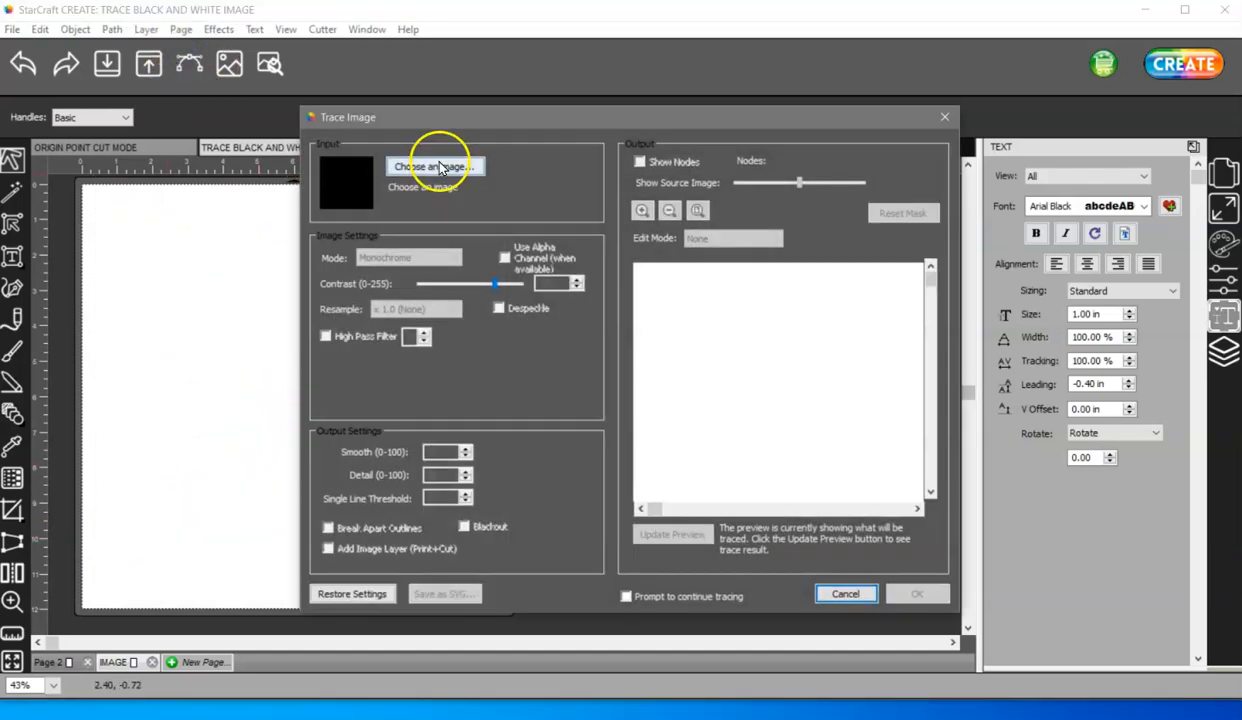
left_click(440, 168)
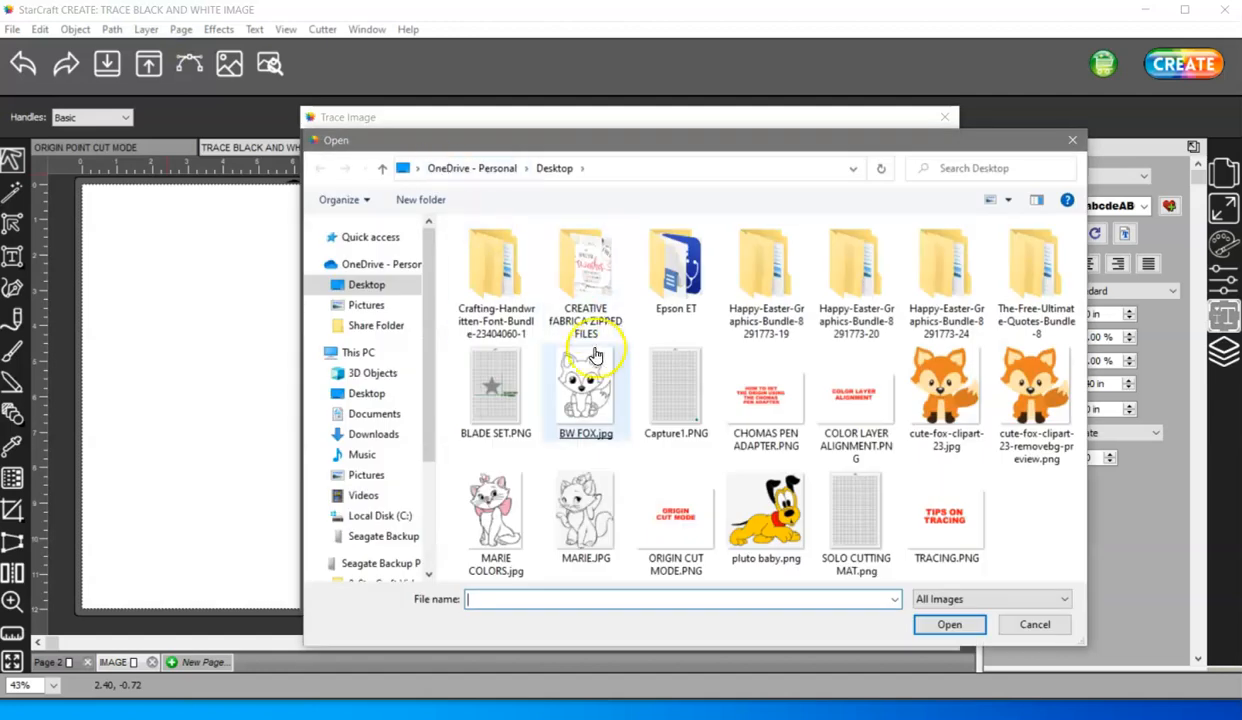
double_click(575, 521)
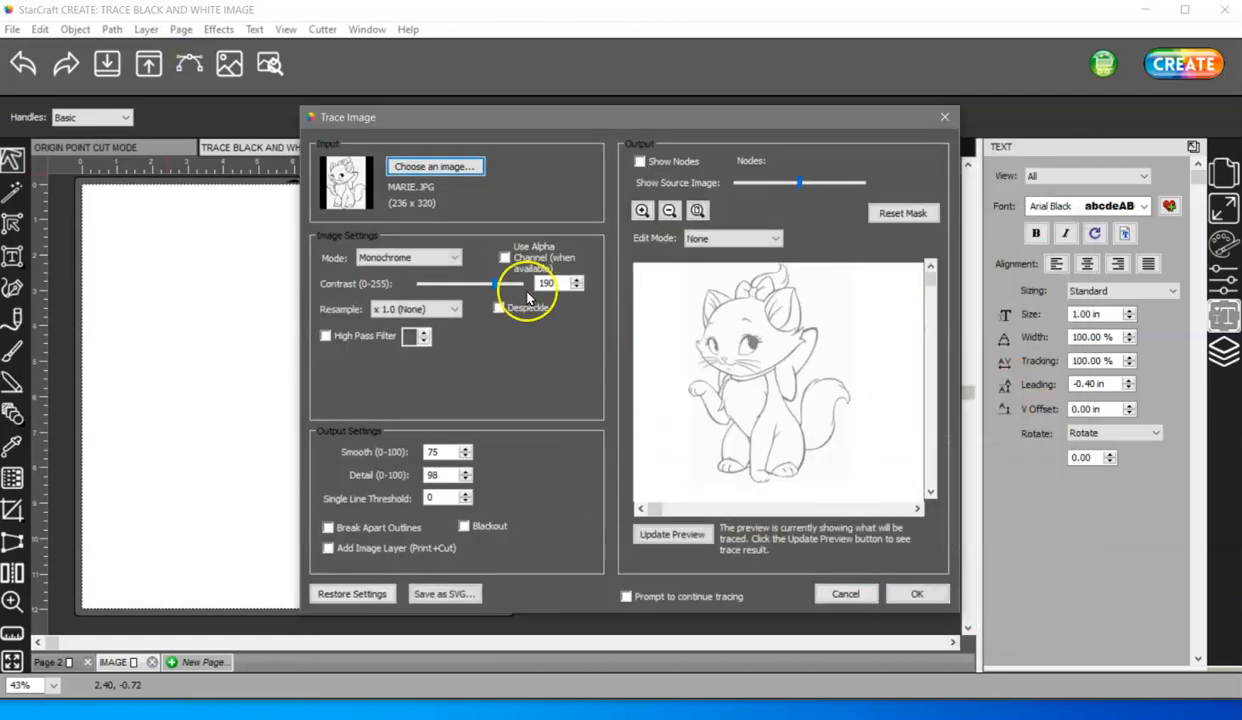
left_click(674, 534)
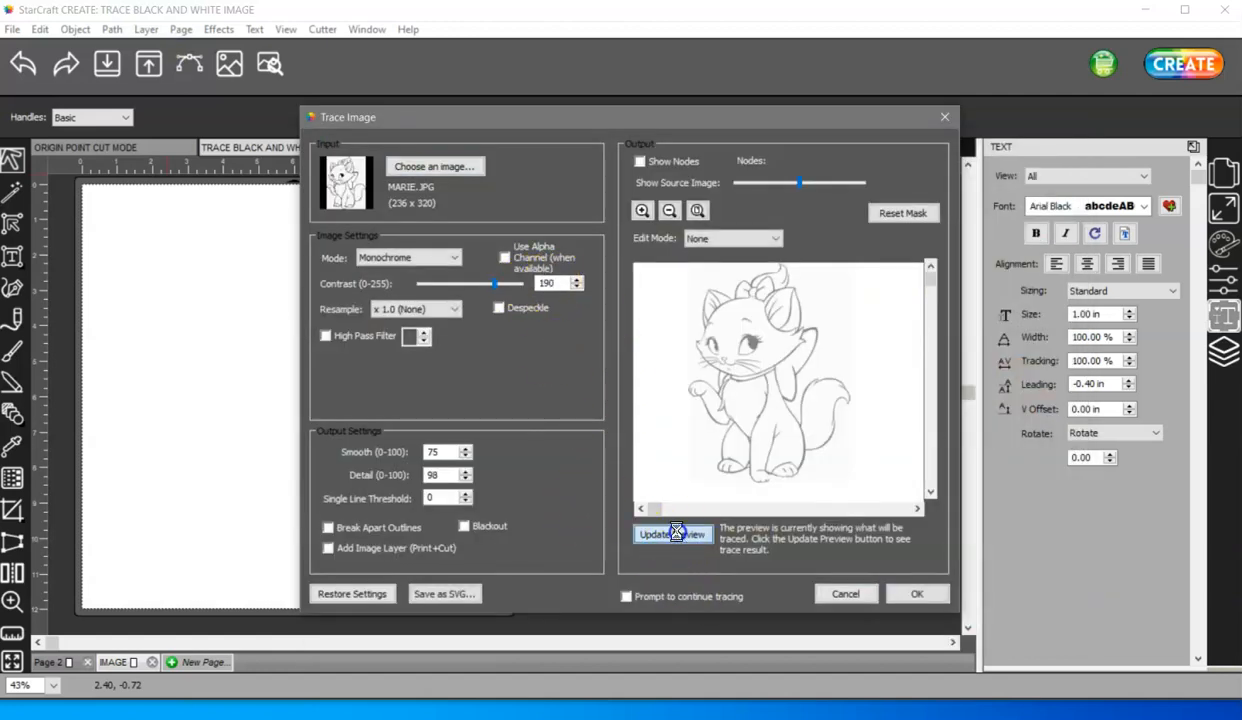
Set the trace preview's edit mode to Draw Mask with the Mask/Foreground option for retouching the kitten's paws
left_click(642, 211)
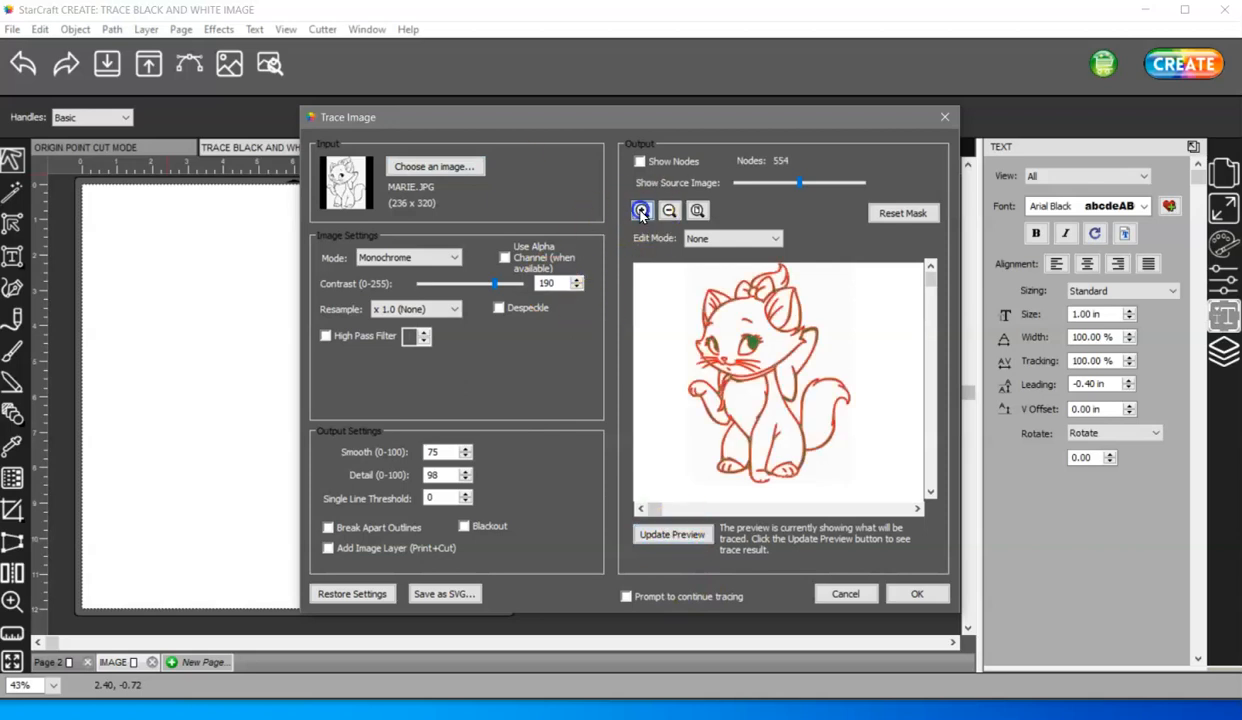
left_click(641, 212)
left_click(641, 212)
left_click(642, 212)
left_click(642, 211)
left_click(642, 210)
left_click(642, 210)
left_click(642, 210)
left_click(642, 210)
left_click(642, 211)
left_click(642, 211)
left_click(642, 211)
left_click(642, 211)
left_click(642, 210)
left_click(642, 210)
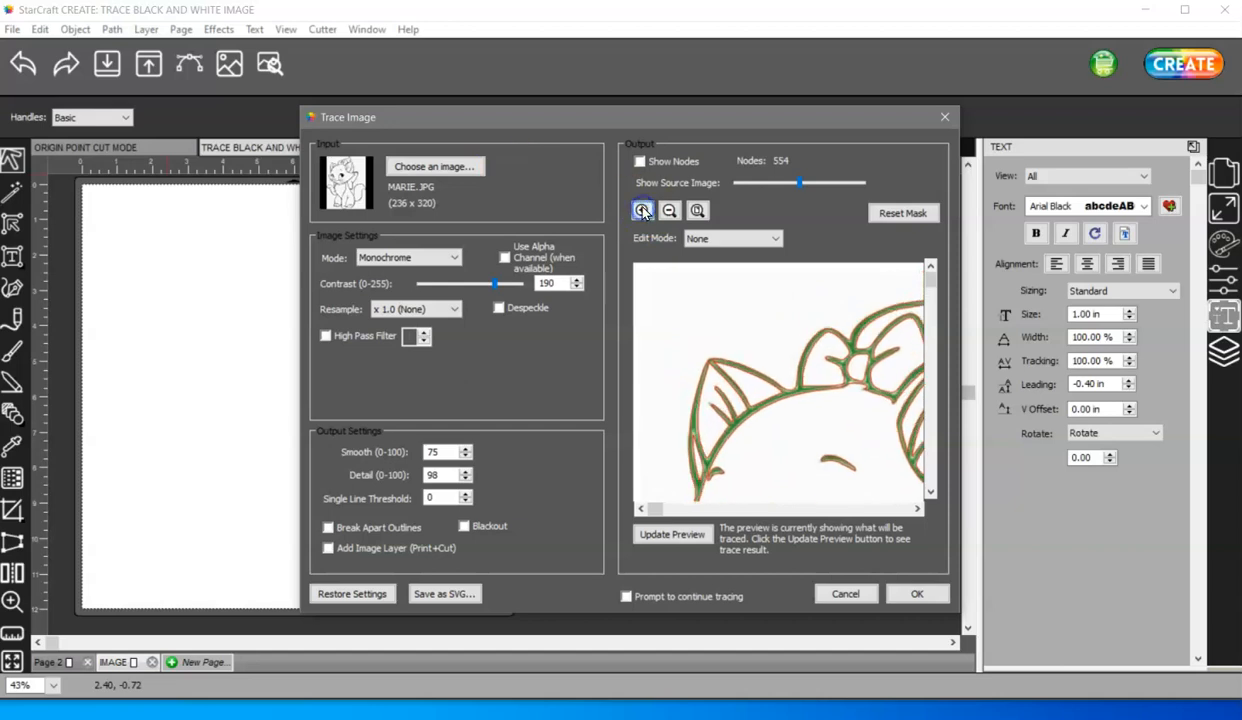
left_click(642, 210)
left_click_drag(930, 280, 931, 485)
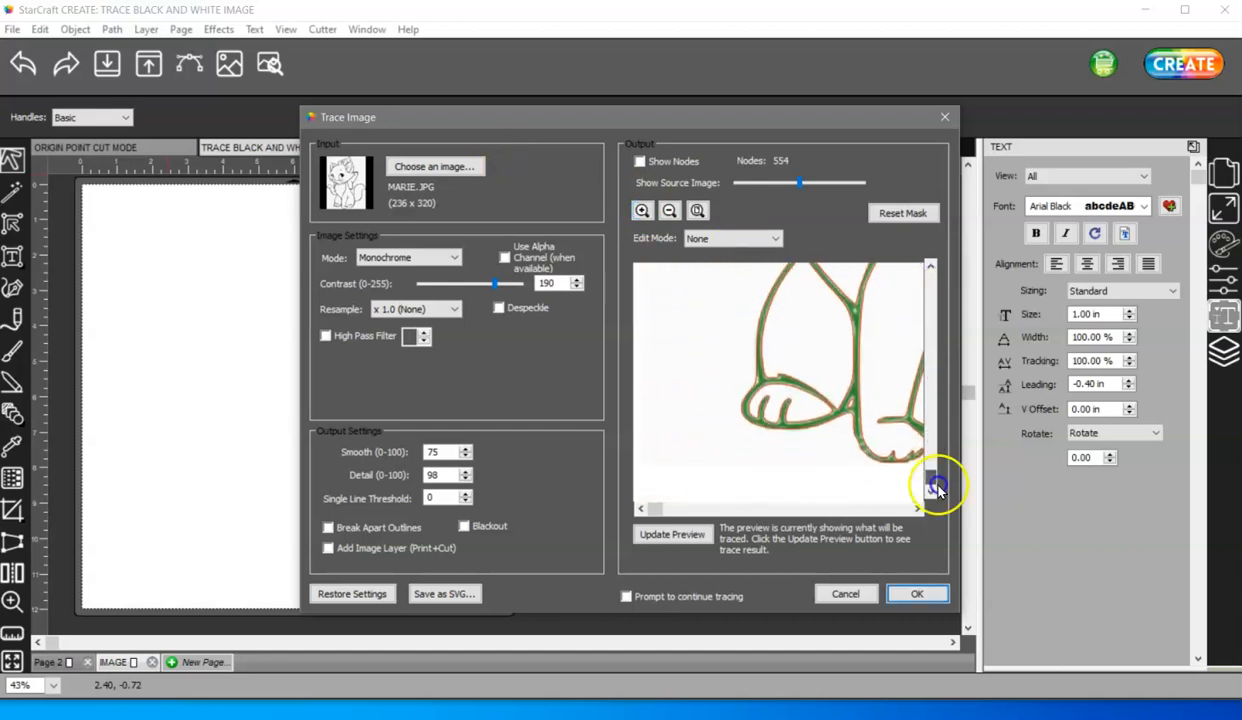
left_click_drag(648, 509, 806, 512)
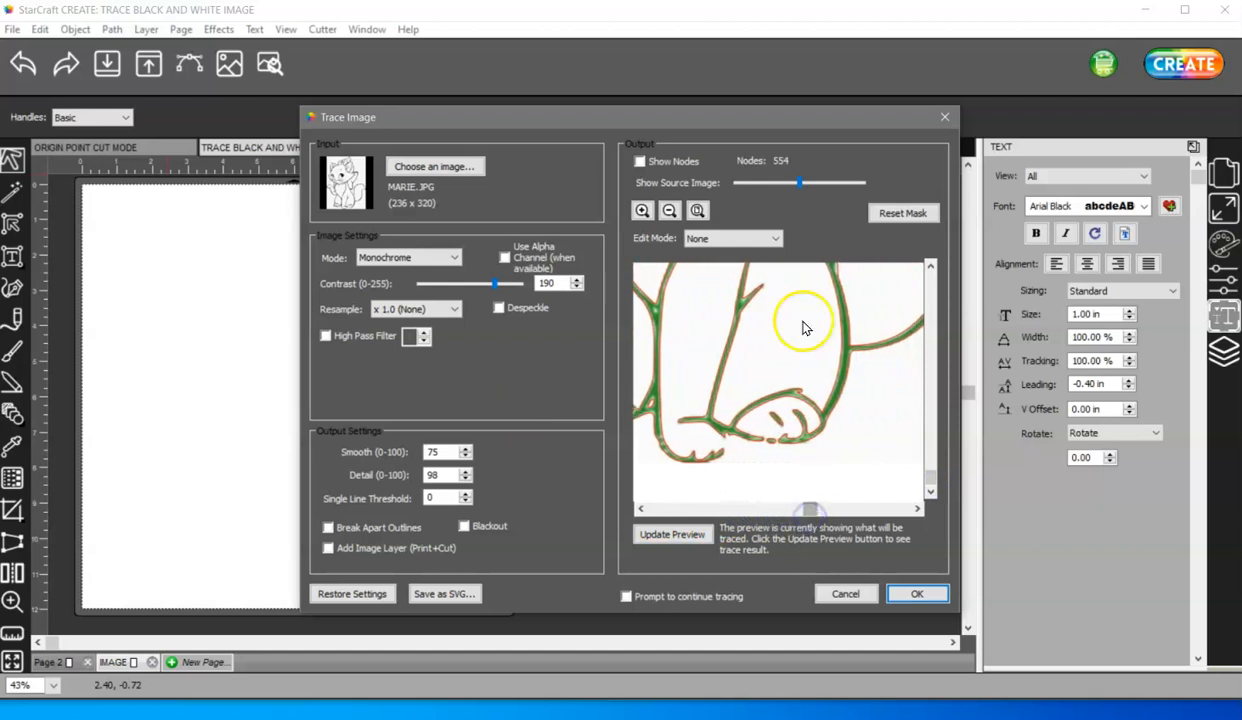
left_click(727, 240)
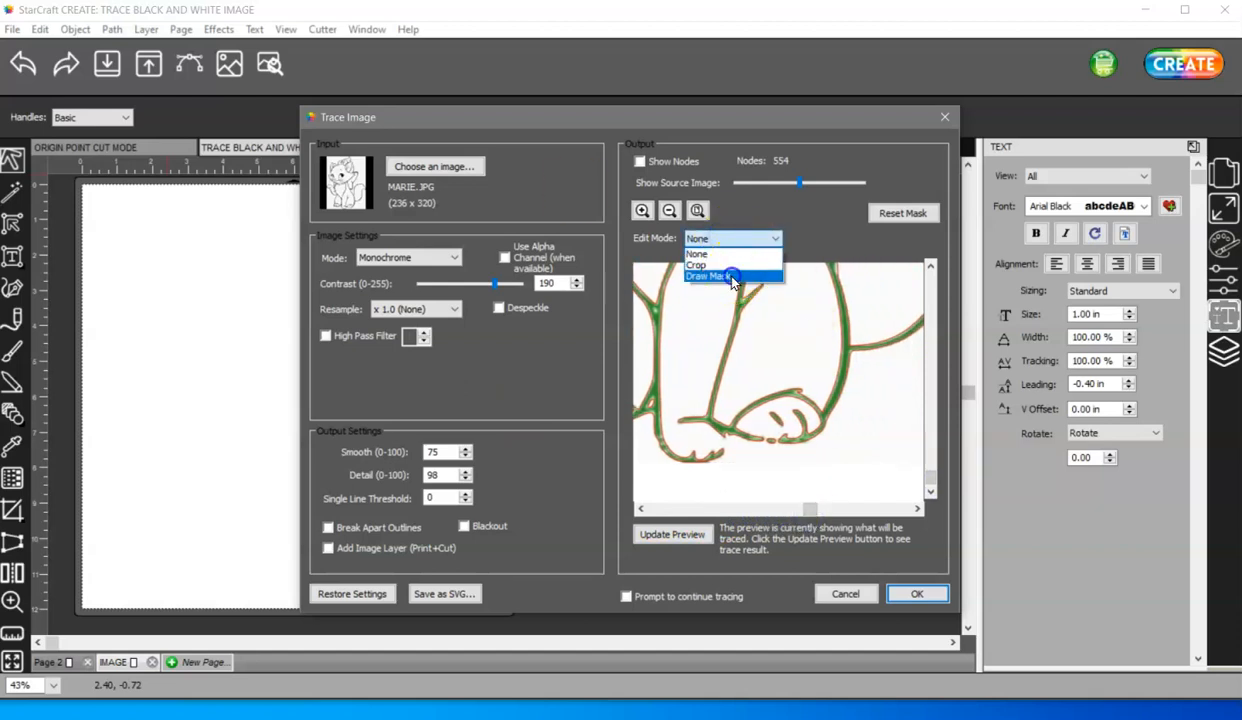
left_click(729, 276)
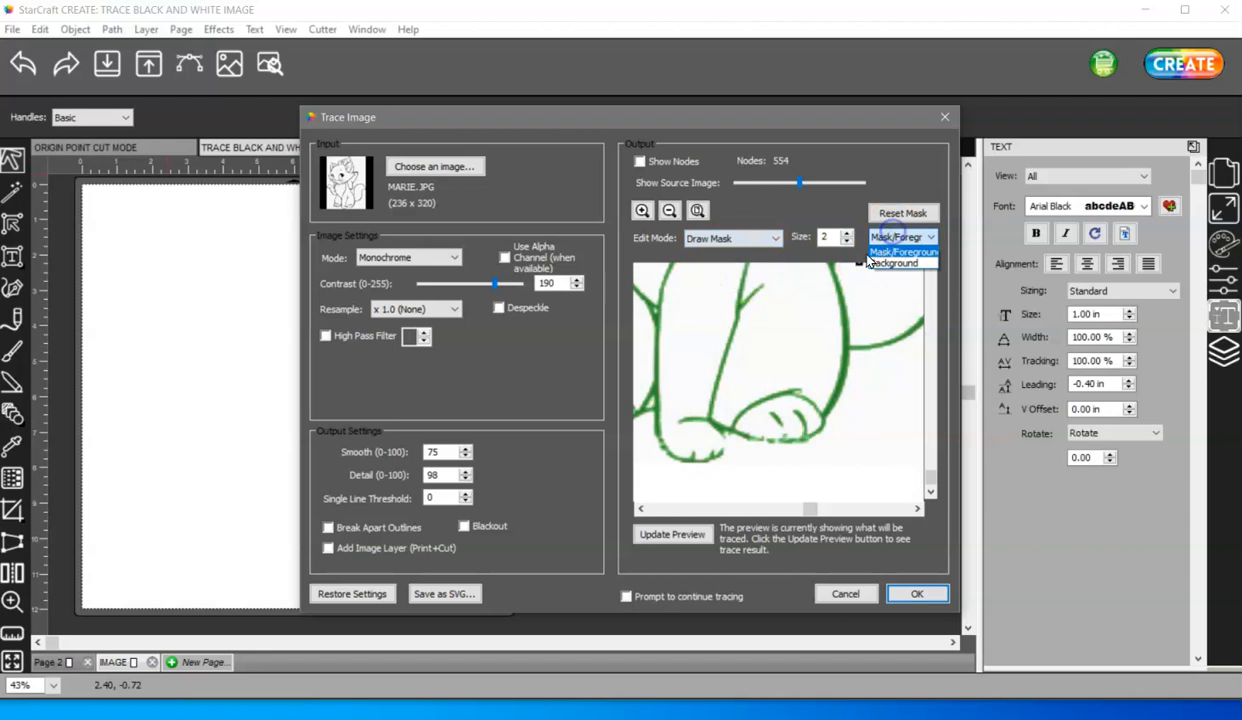
left_click(905, 252)
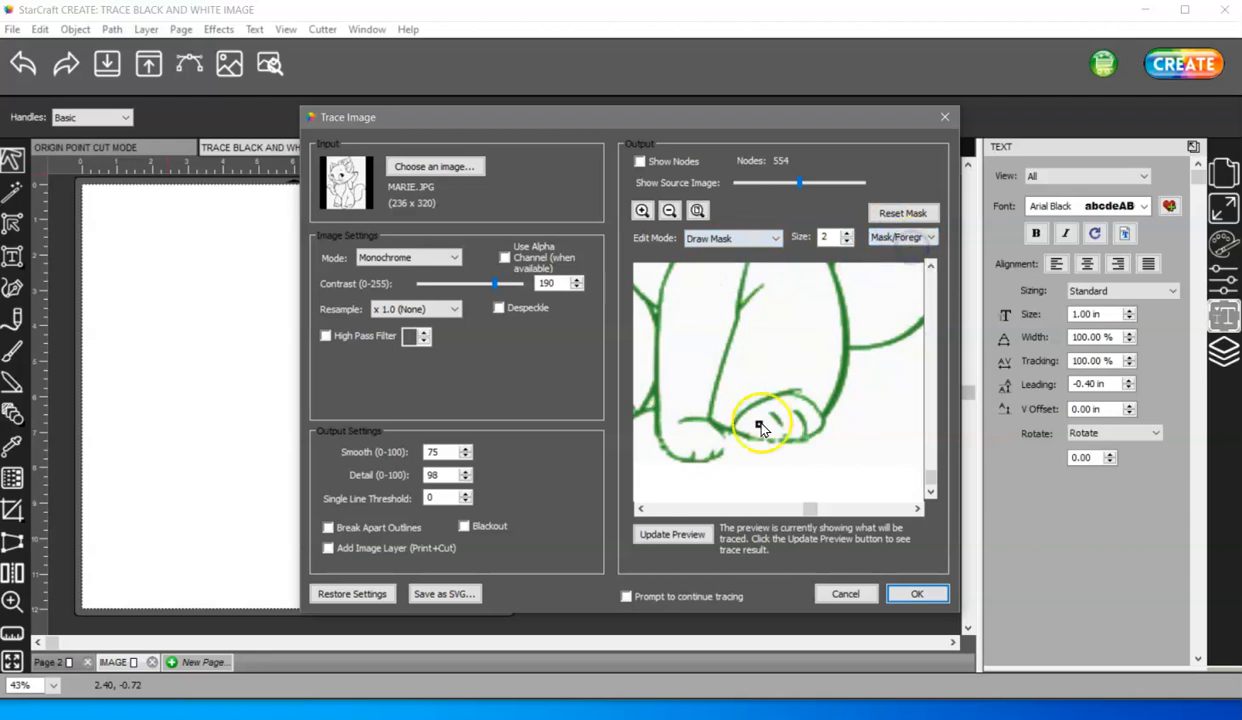
Paint foreground mask over the broken lower outlines of the kitten's paws and update the trace preview
left_click(643, 210)
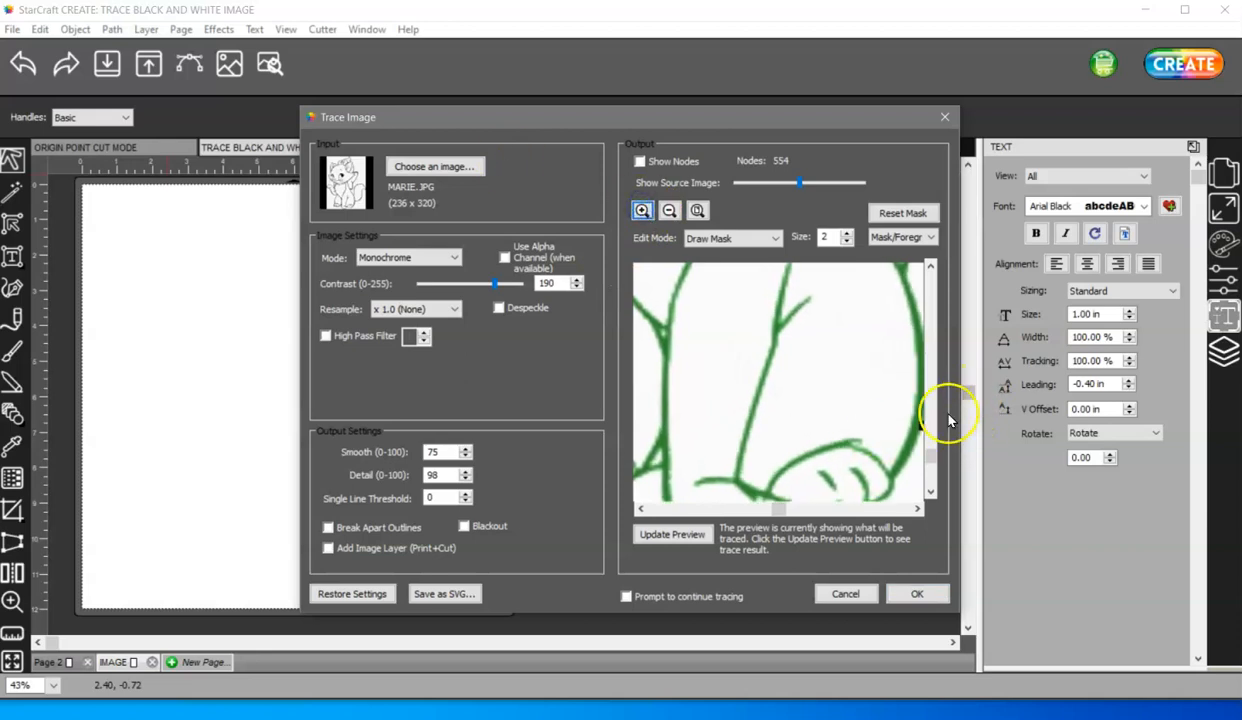
left_click_drag(931, 459, 931, 477)
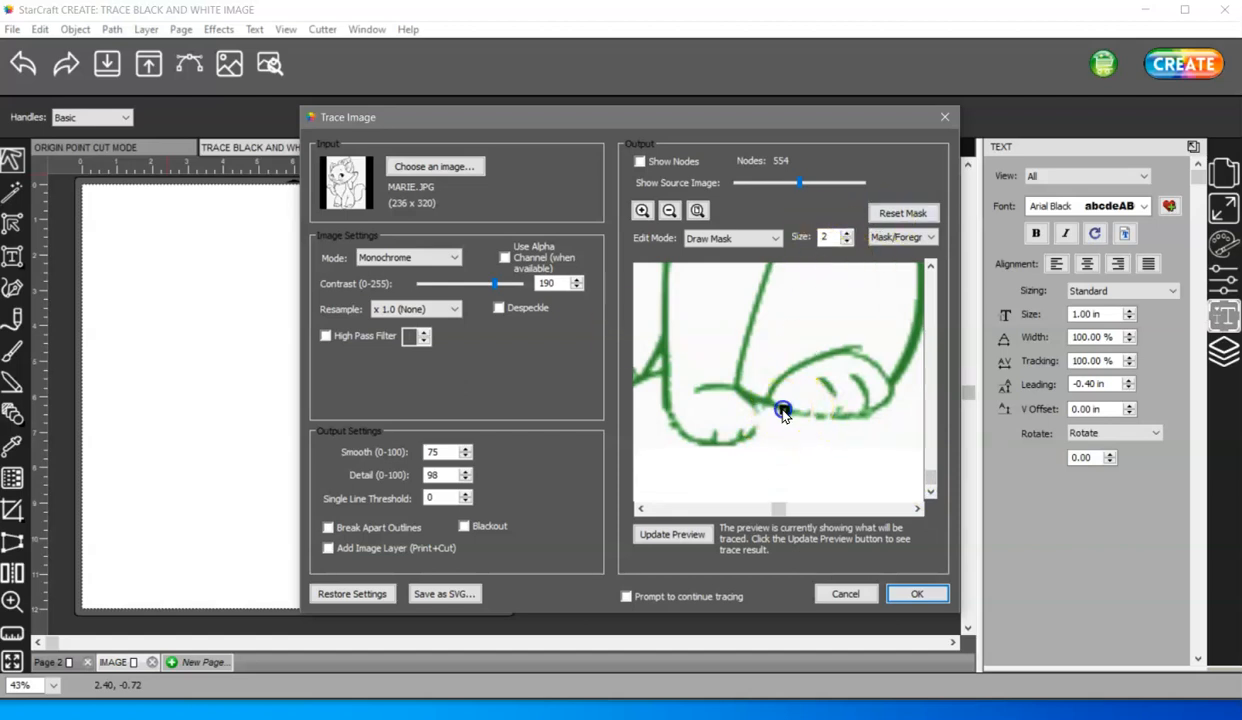
left_click(846, 413)
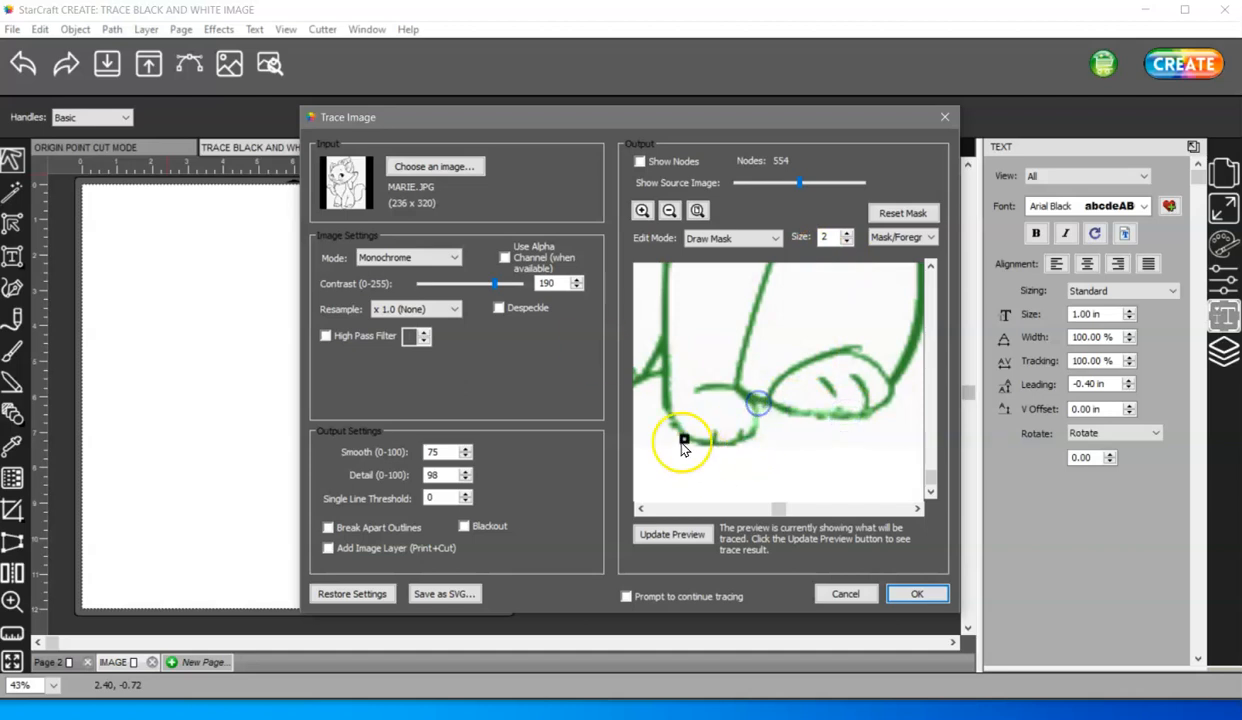
left_click(684, 534)
left_click(701, 539)
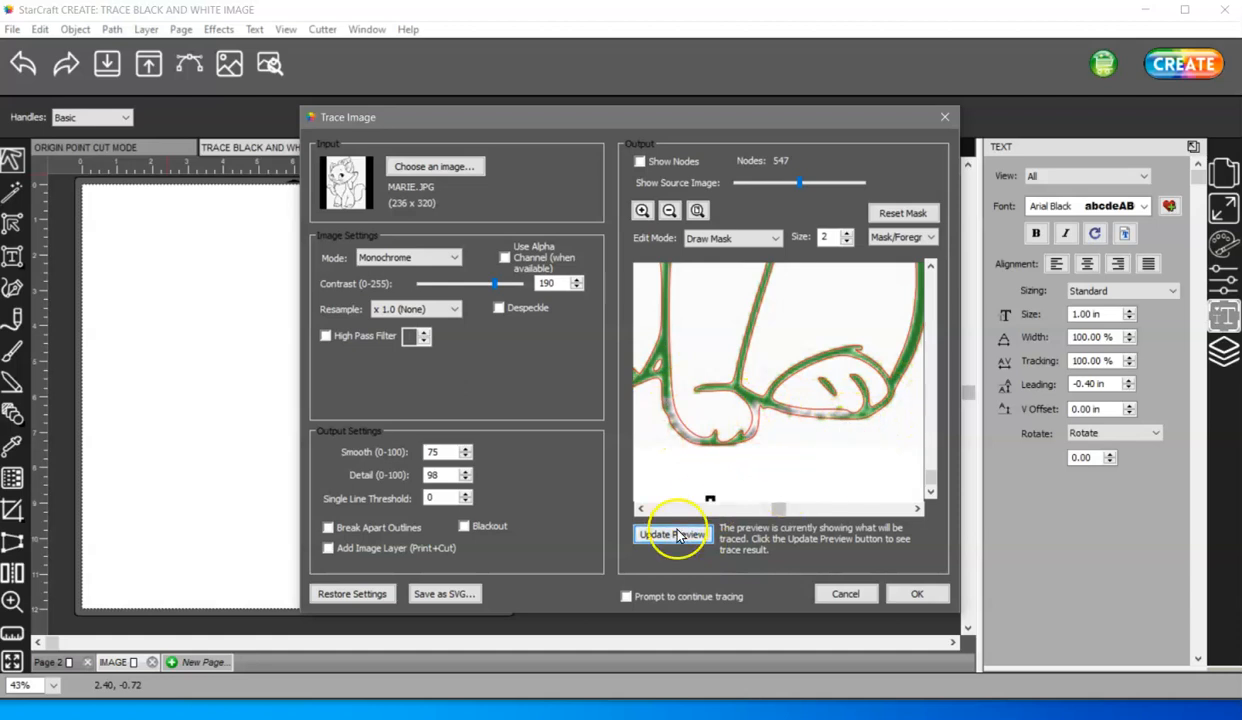
Accept the retouched trace and enlarge the kitten proportionally to about 8 in wide on the mat
left_click(697, 210)
left_click(928, 593)
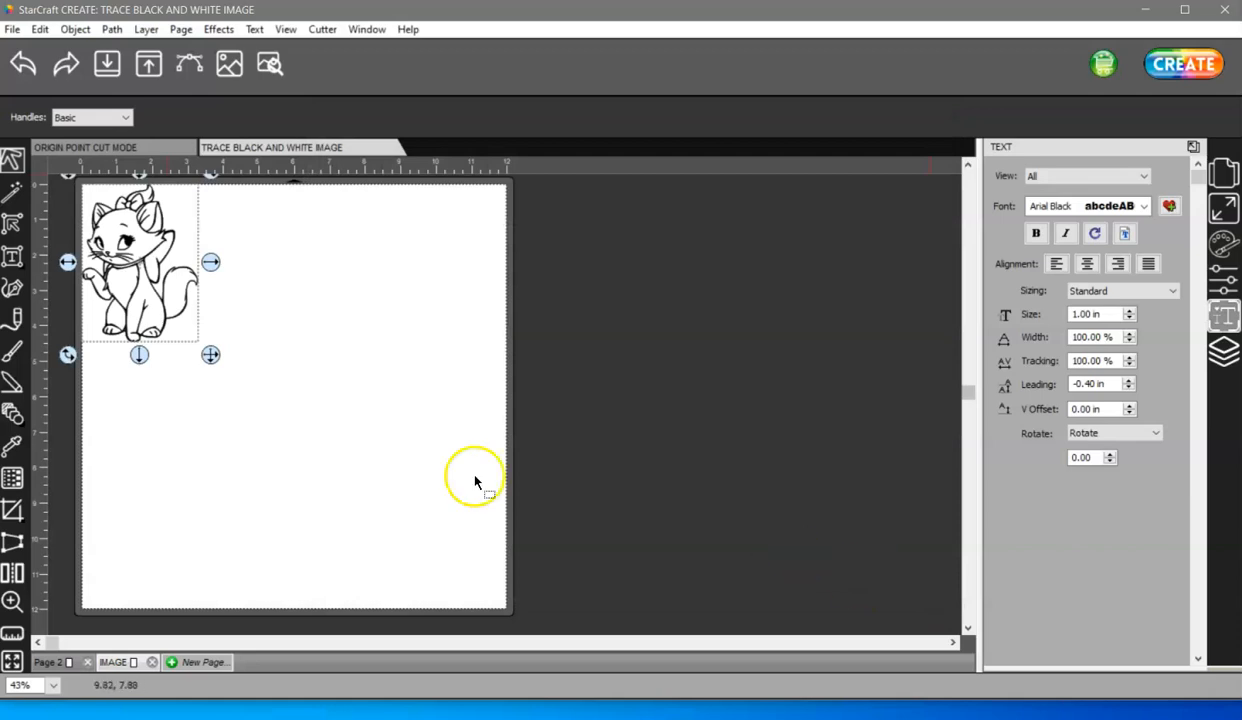
left_click_drag(212, 354, 374, 453)
Delete the nodes of the tiny hole in the outline between the kitten's two front paws with the Shape Edit tool
left_click(12, 601)
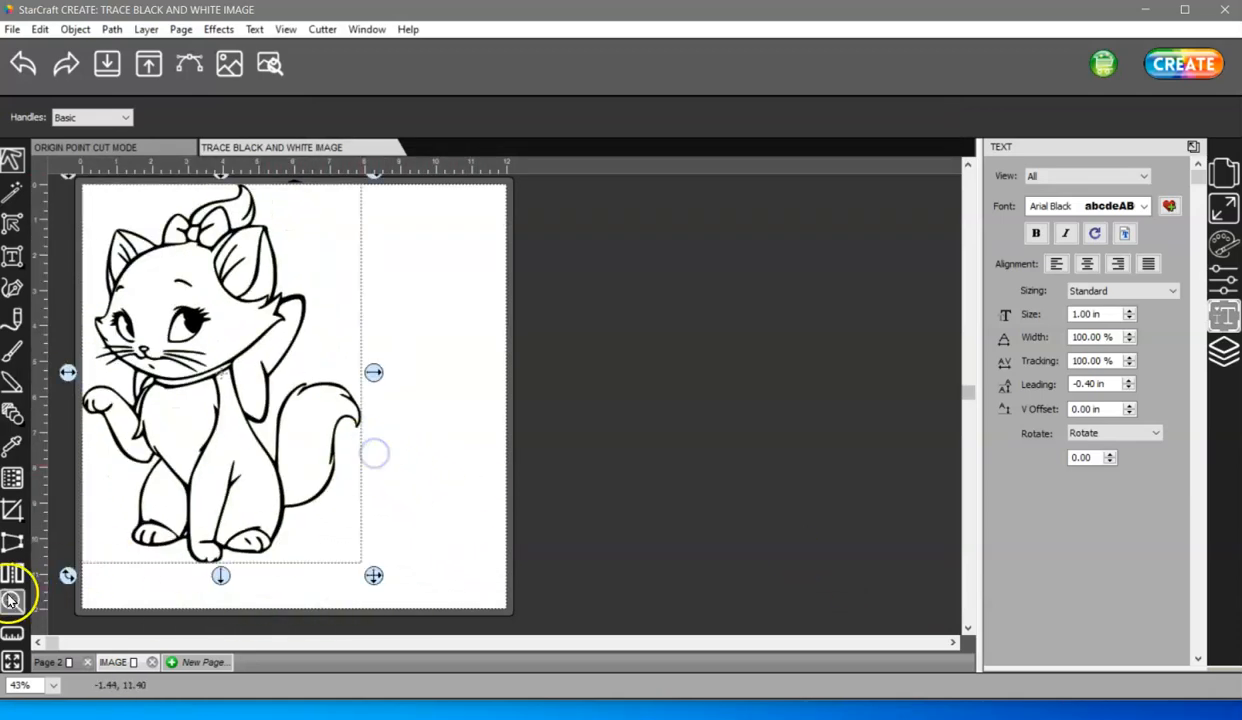
left_click_drag(452, 574, 83, 489)
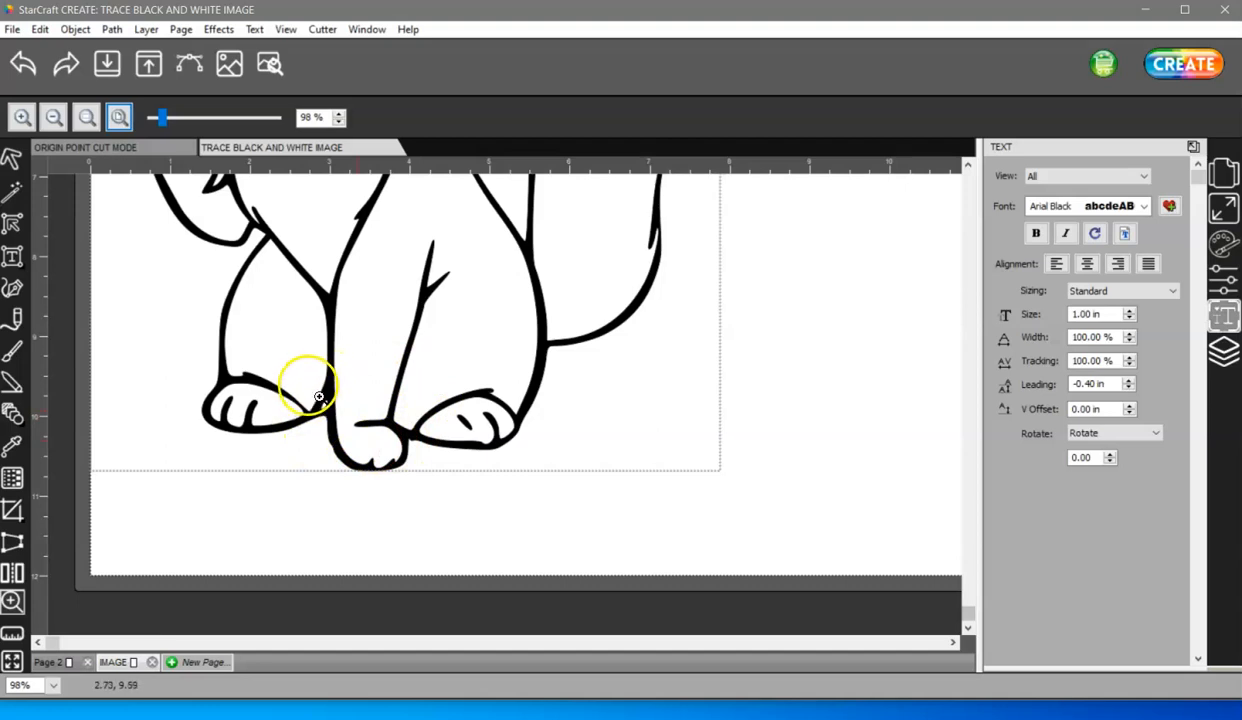
left_click_drag(318, 403, 268, 340)
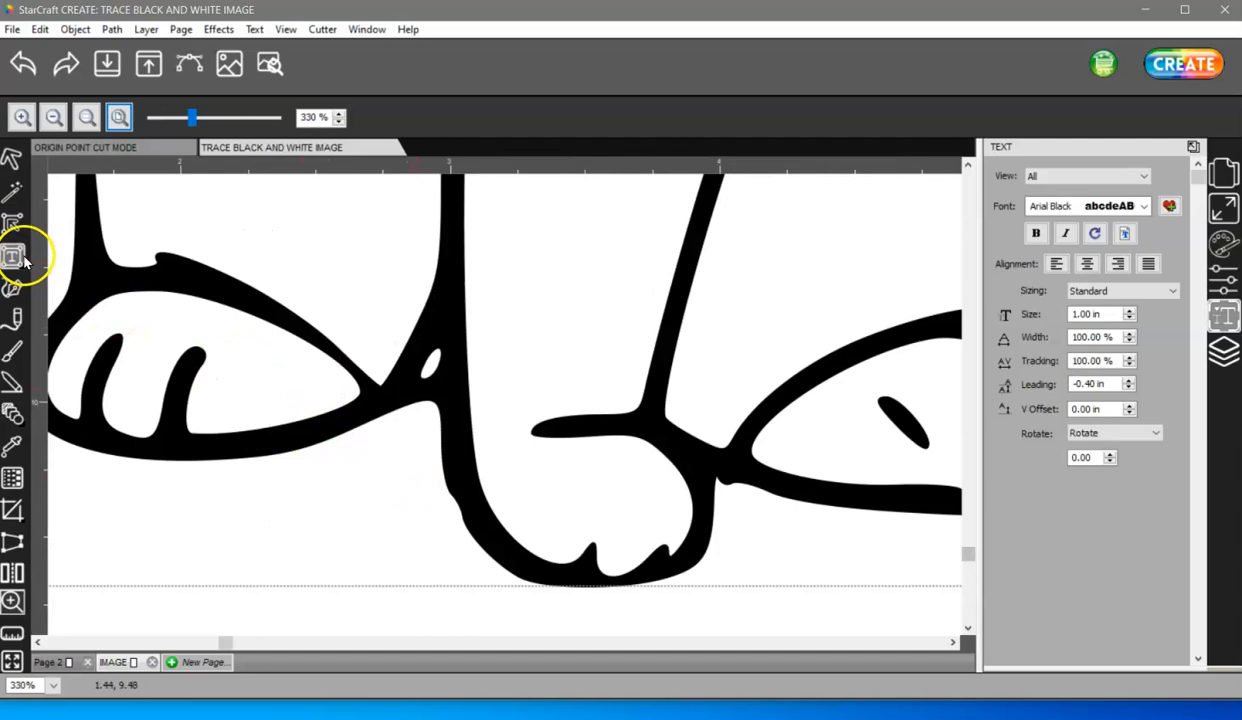
left_click(12, 223)
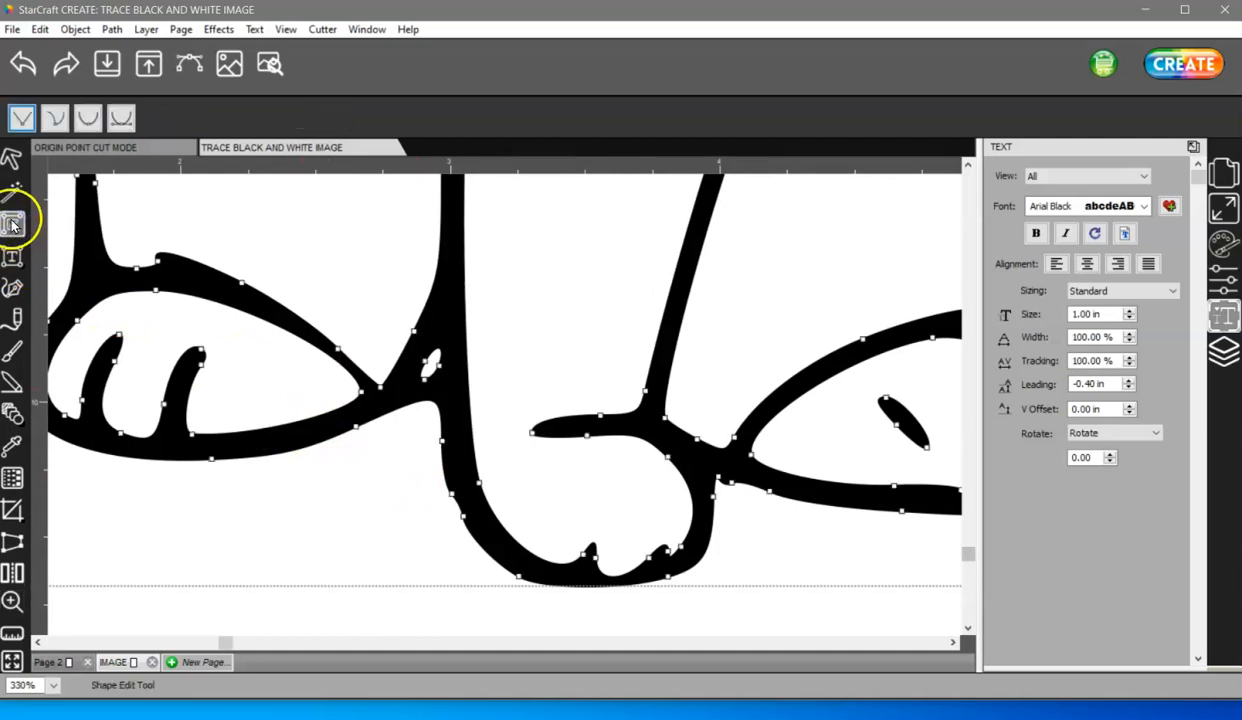
left_click_drag(455, 391, 405, 336)
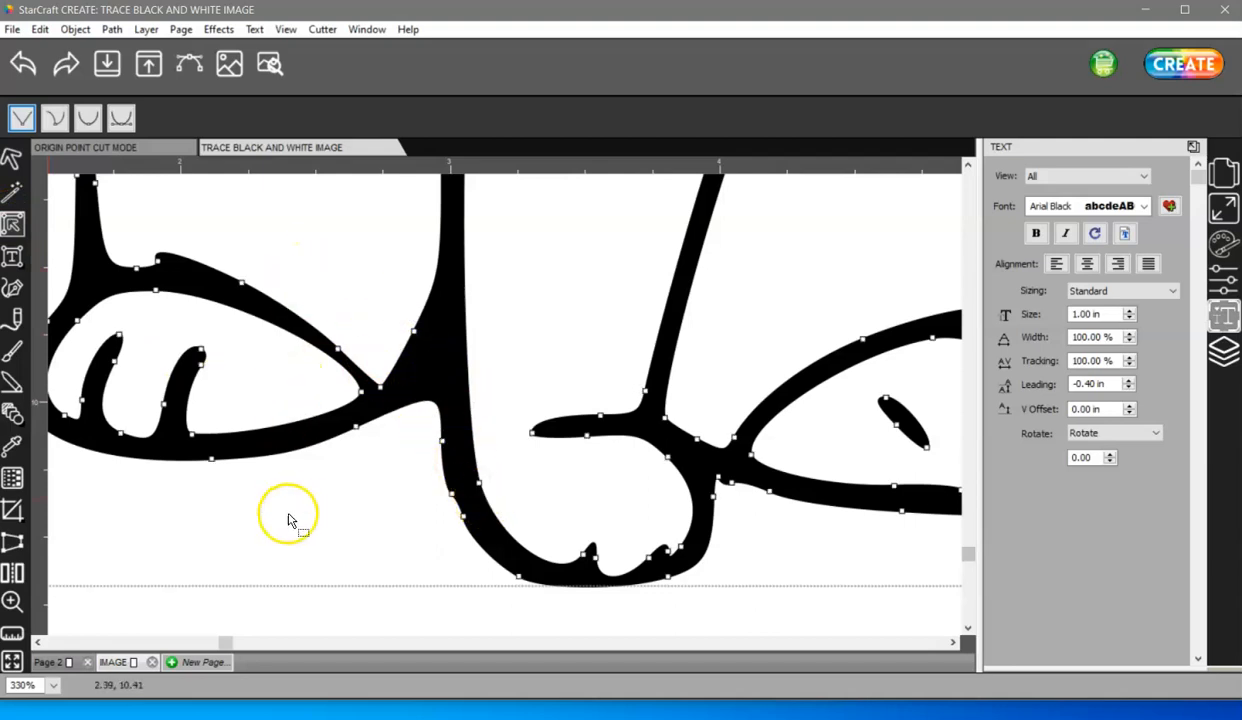
Preview the whole kitten's cut lines and close the preview
left_click(12, 600)
left_click(88, 115)
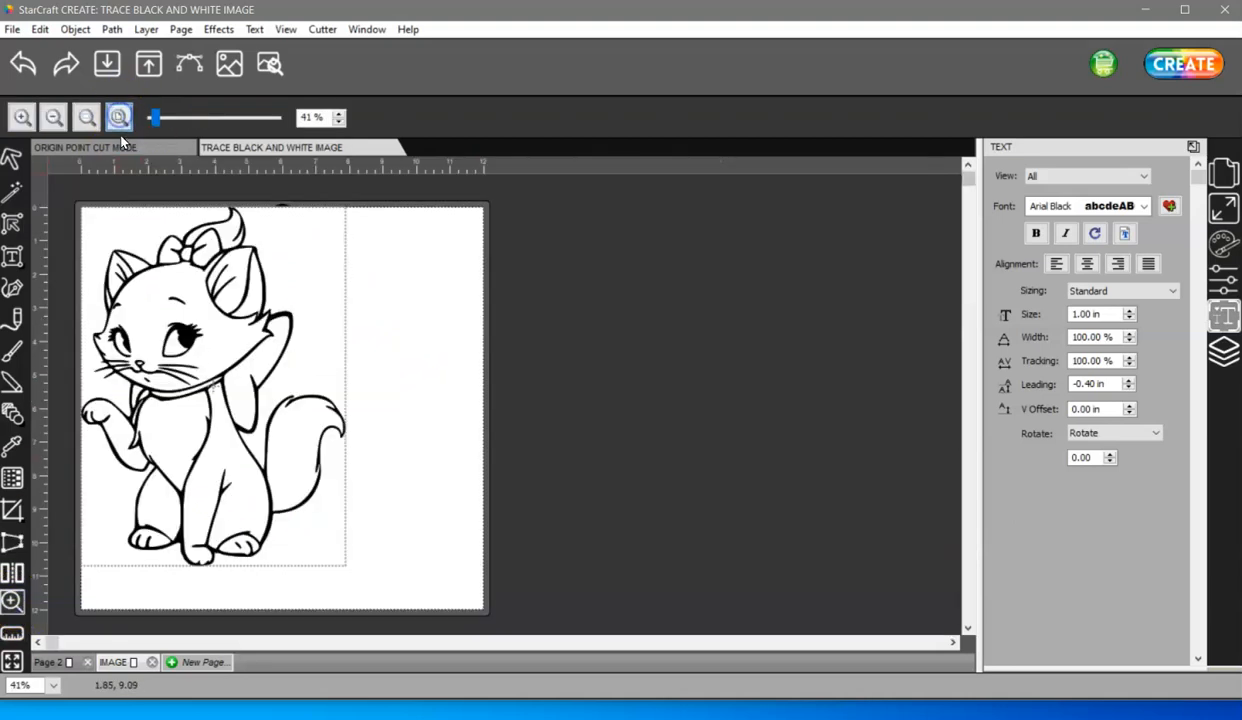
left_click(269, 63)
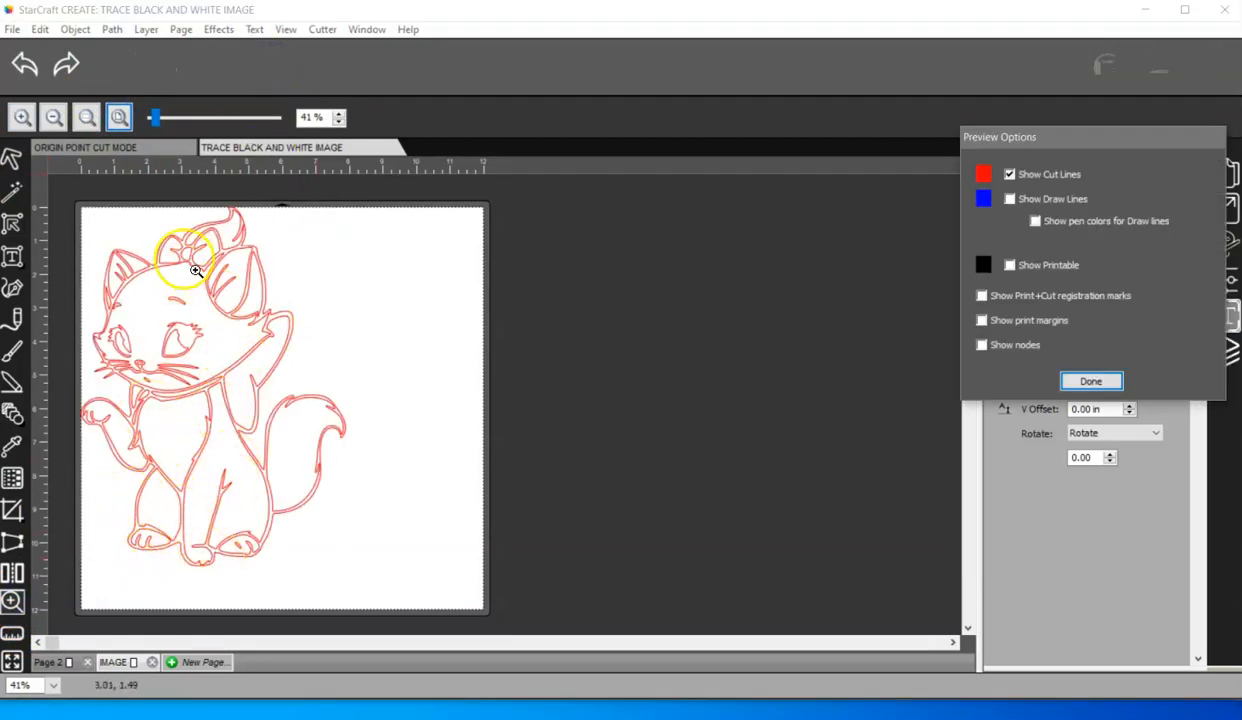
left_click(1092, 381)
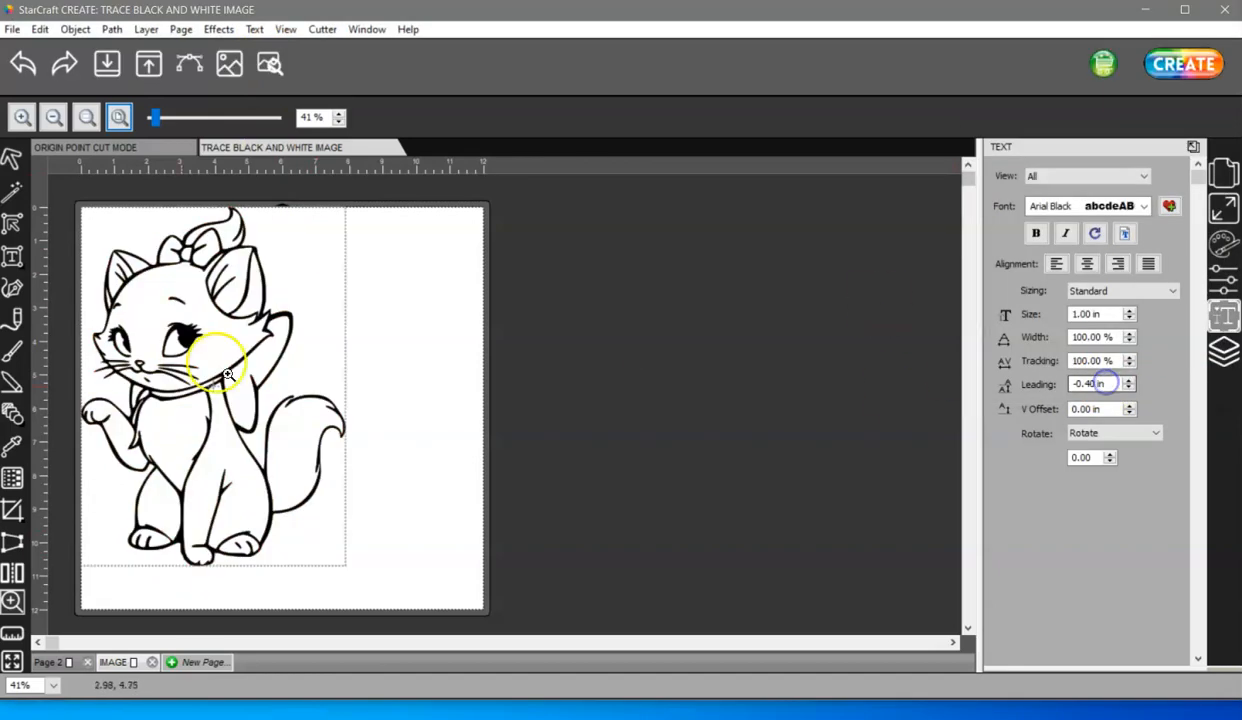
Move the traced kitten to roughly the middle of the cutting mat
left_click(11, 159)
left_click(104, 218)
left_click_drag(247, 280, 377, 294)
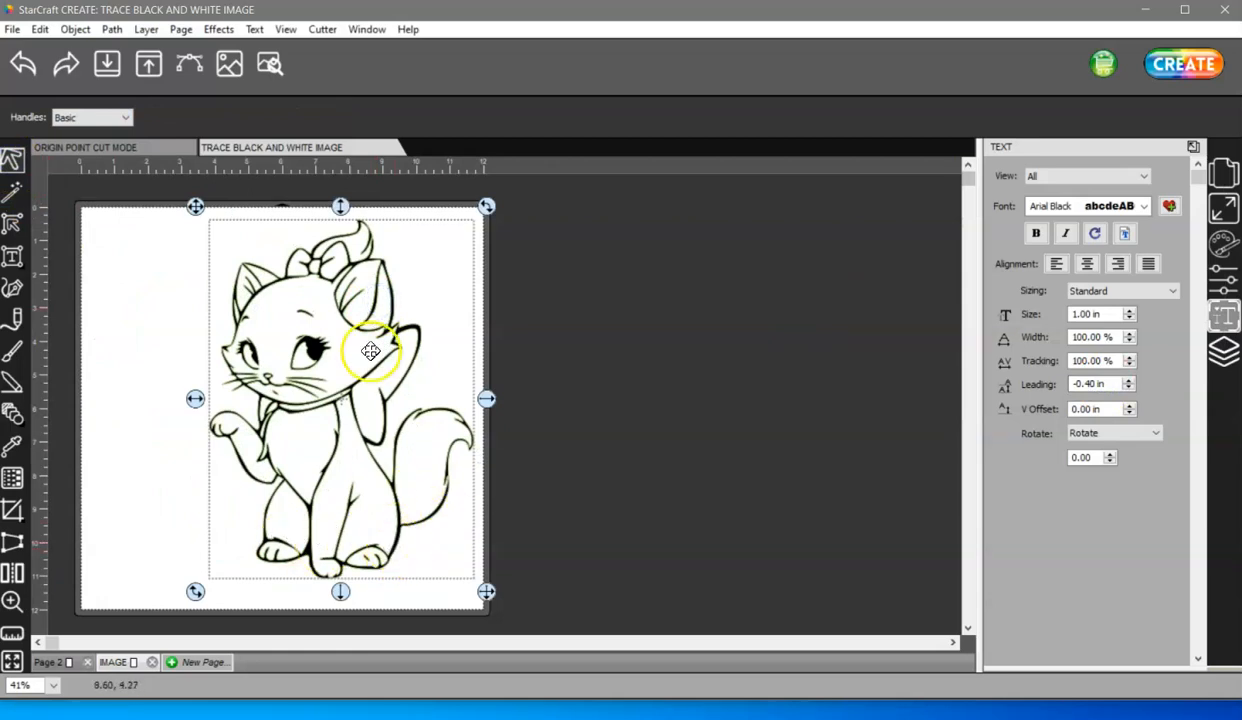
left_click_drag(374, 320, 301, 315)
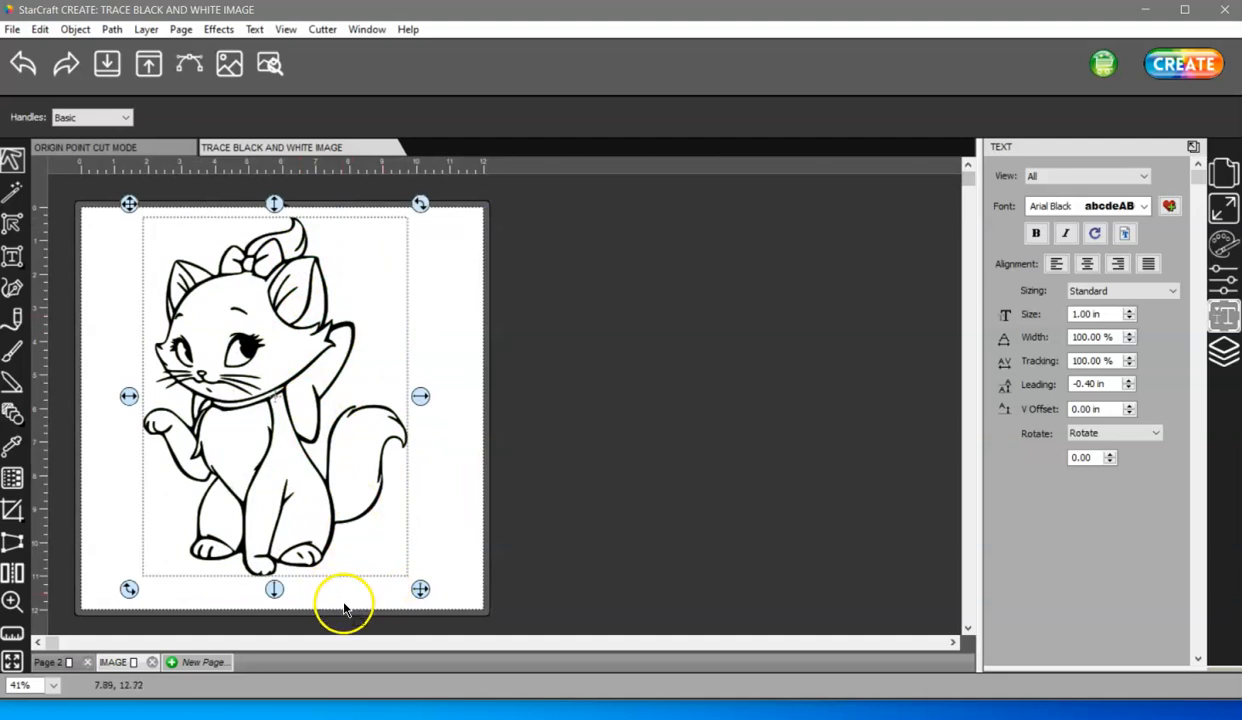
mouse_move(300, 715)
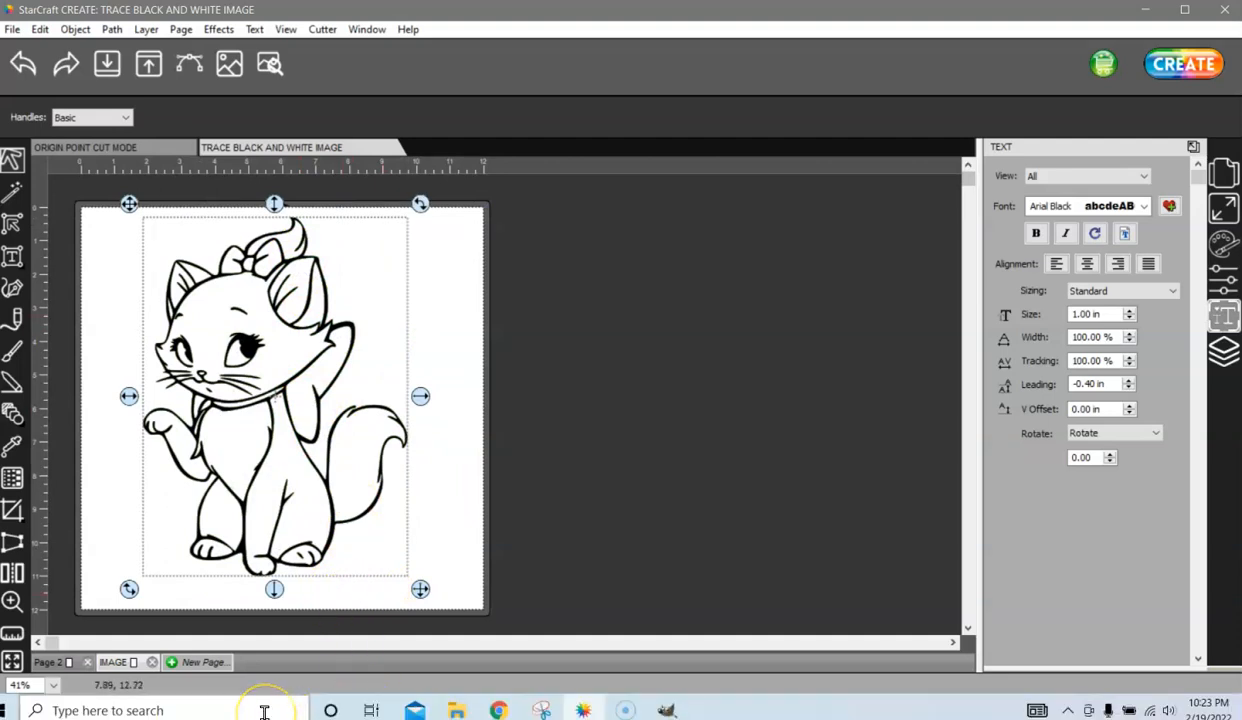